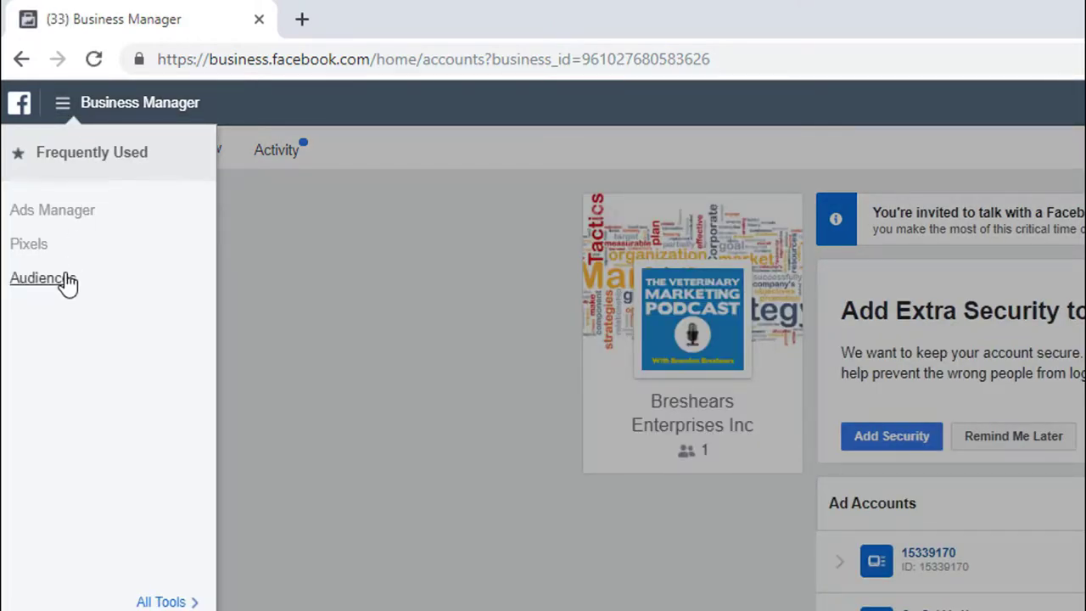
# Open the Audiences tool and start creating a new custom audience.
pyautogui.click(75, 289)
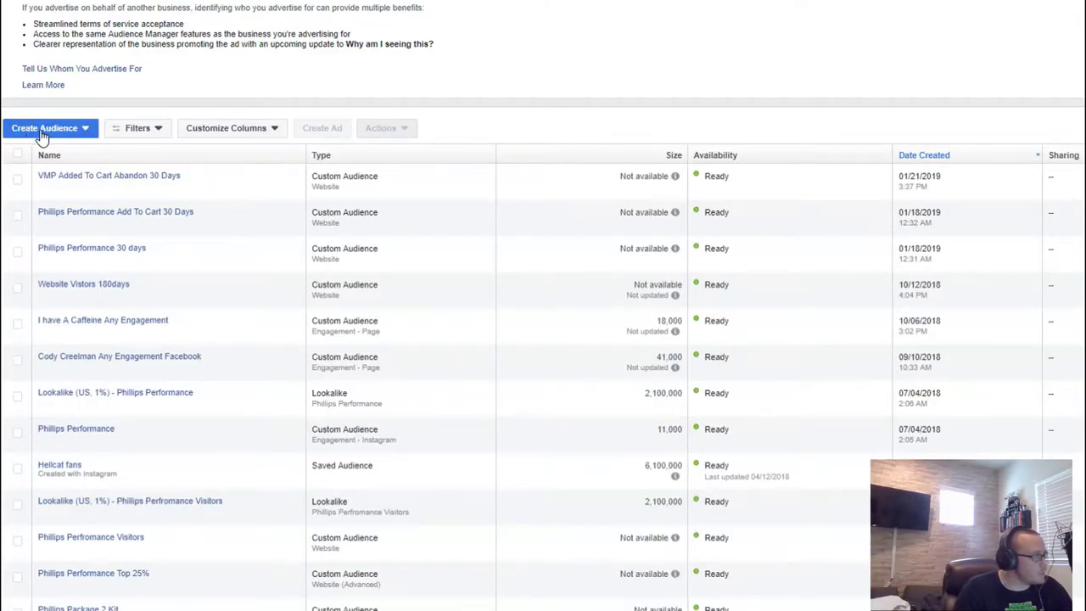
pyautogui.click(42, 136)
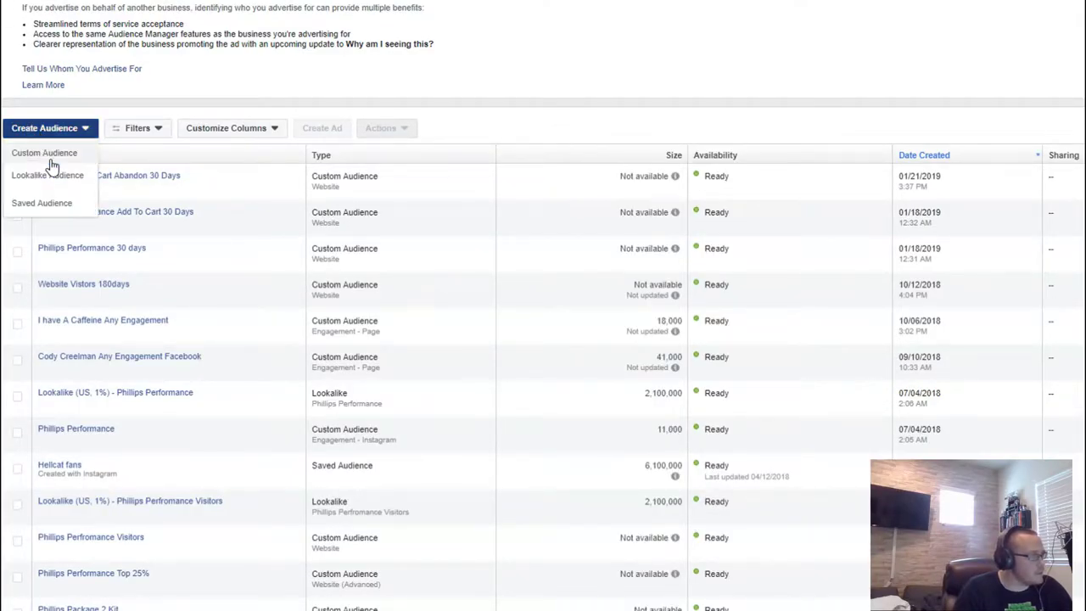
pyautogui.click(50, 159)
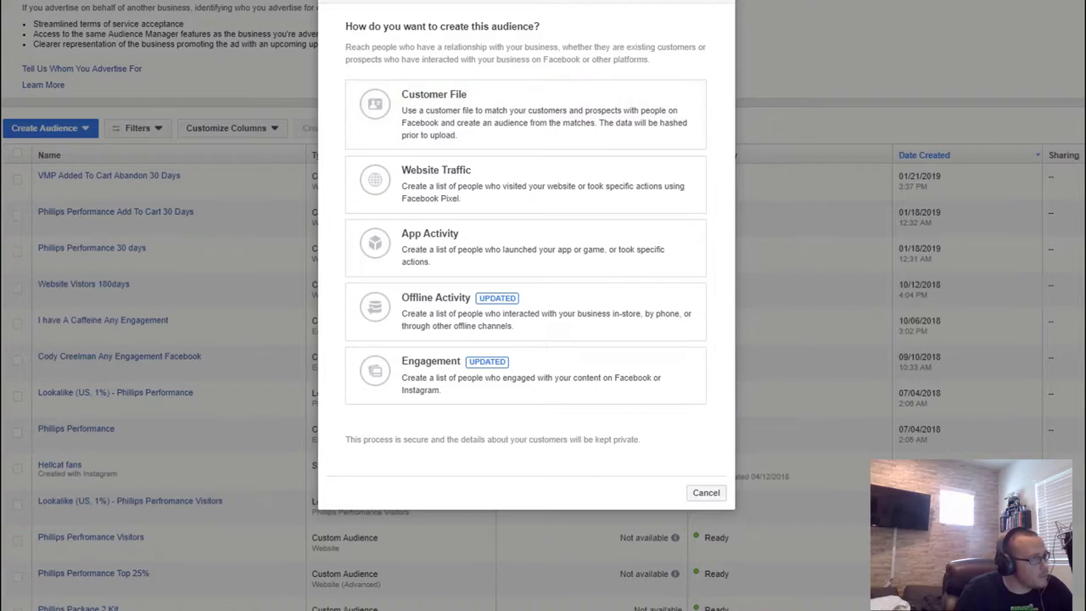
# Base the audience on a customer file with your own customer data and accept the Custom Audience terms.
pyautogui.click(456, 115)
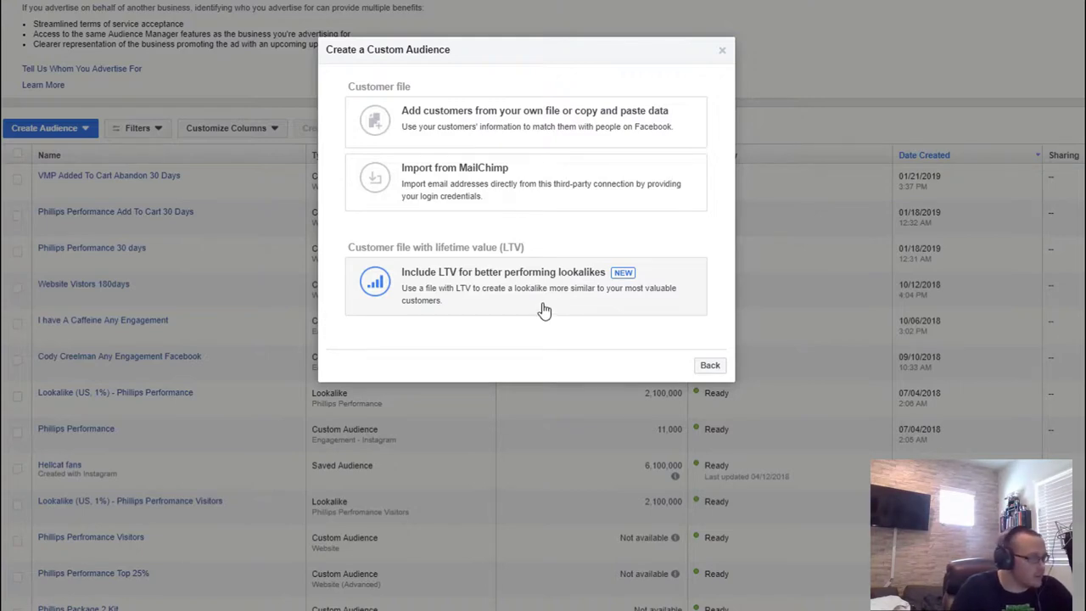
pyautogui.click(545, 149)
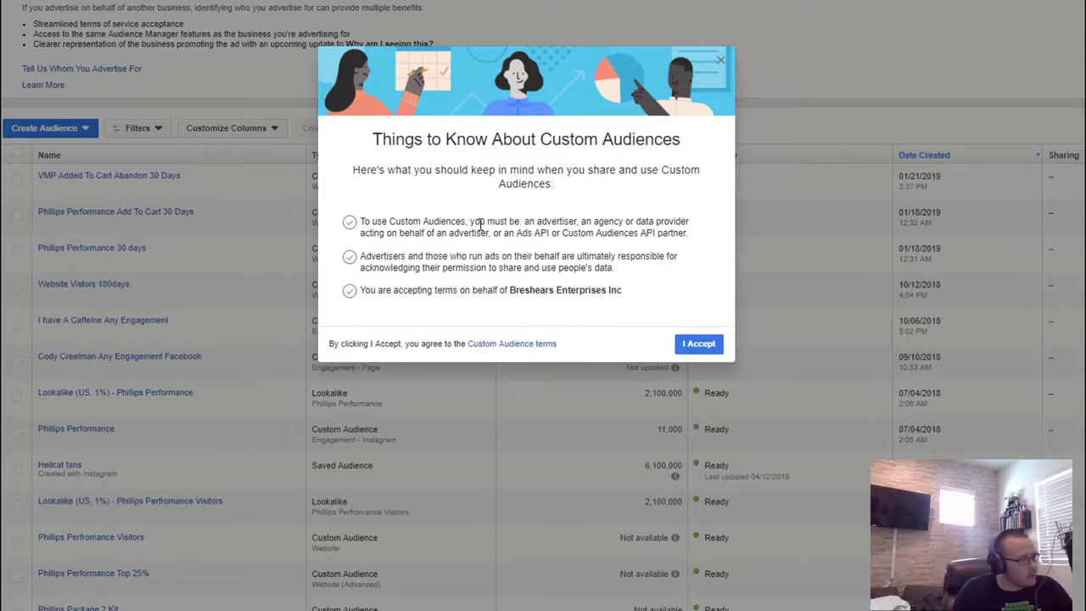
pyautogui.click(690, 349)
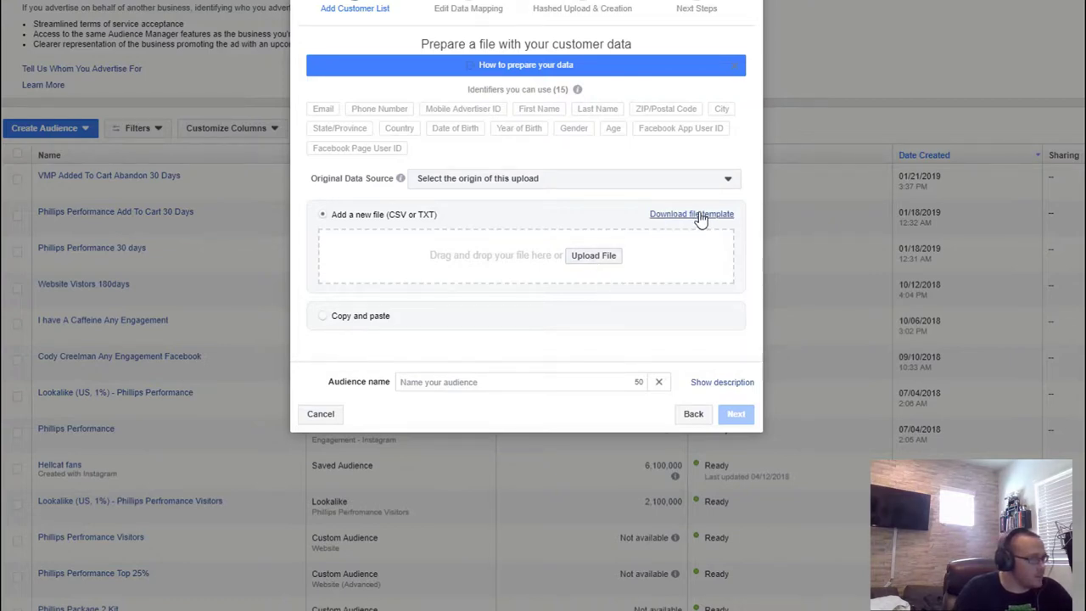
# Upload the "Leads for Killer Tips Registration" CSV file as the customer list, keeping the file option rather than copy and paste.
pyautogui.click(596, 256)
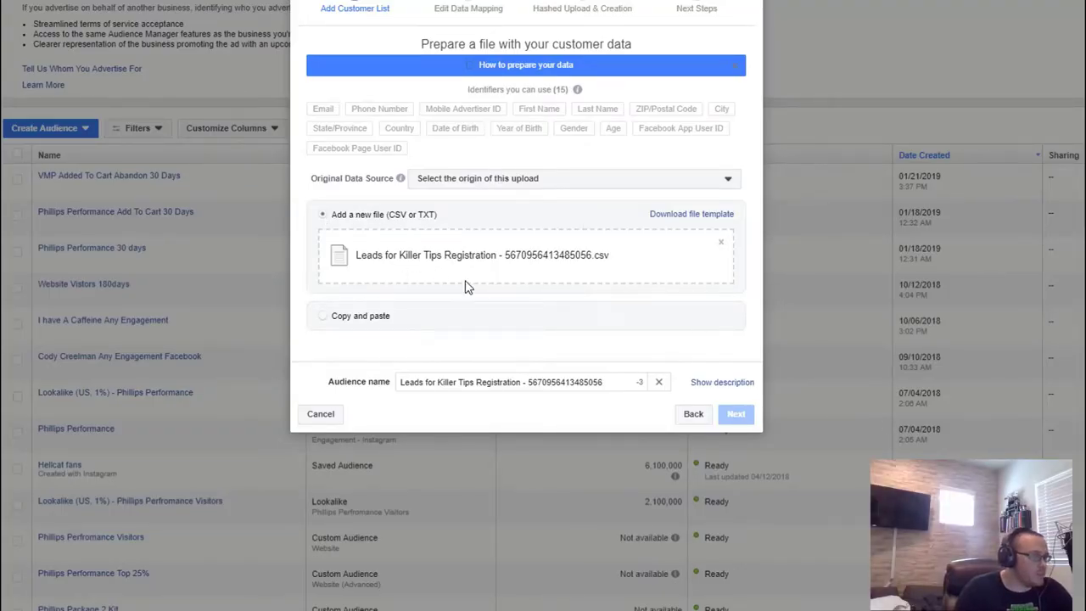
pyautogui.click(390, 324)
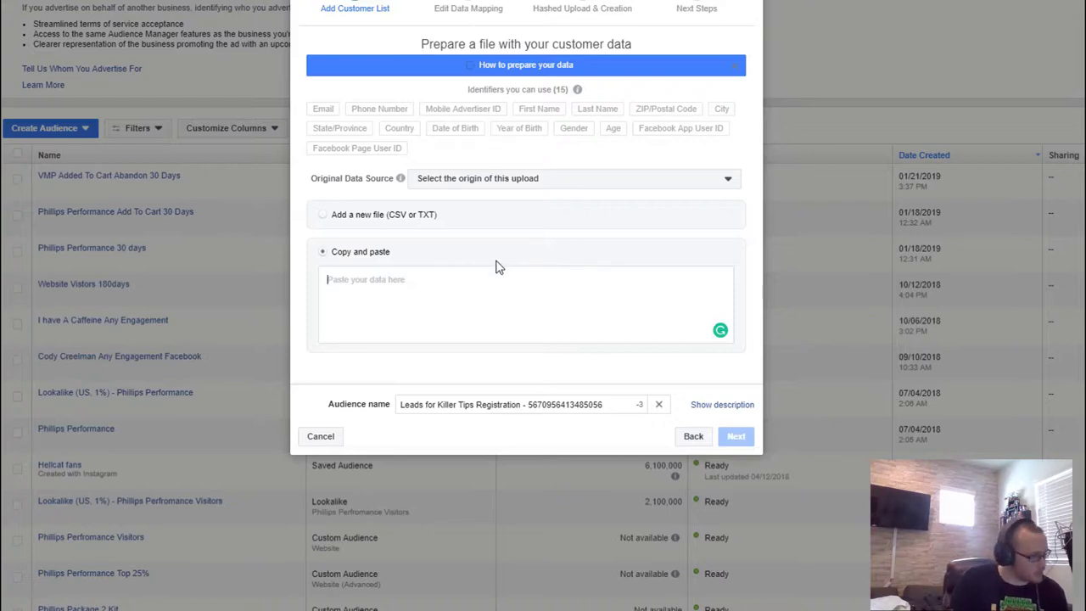
pyautogui.click(483, 222)
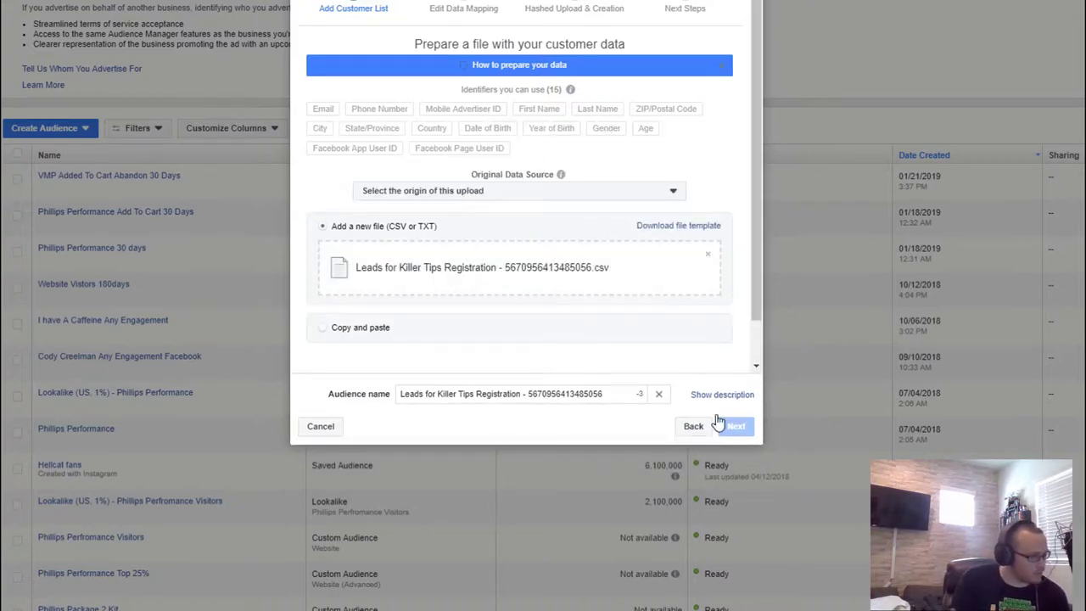
# Name the audience "Killer Tips Webinar Registrants Feb 10".
pyautogui.tripleClick(567, 396)
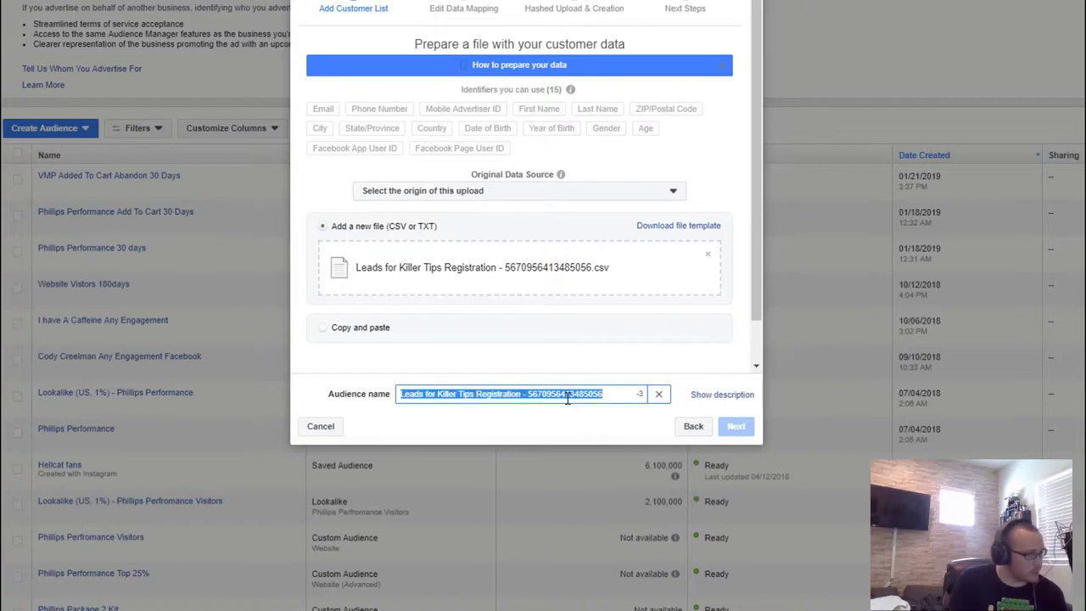
pyautogui.write('Ki')
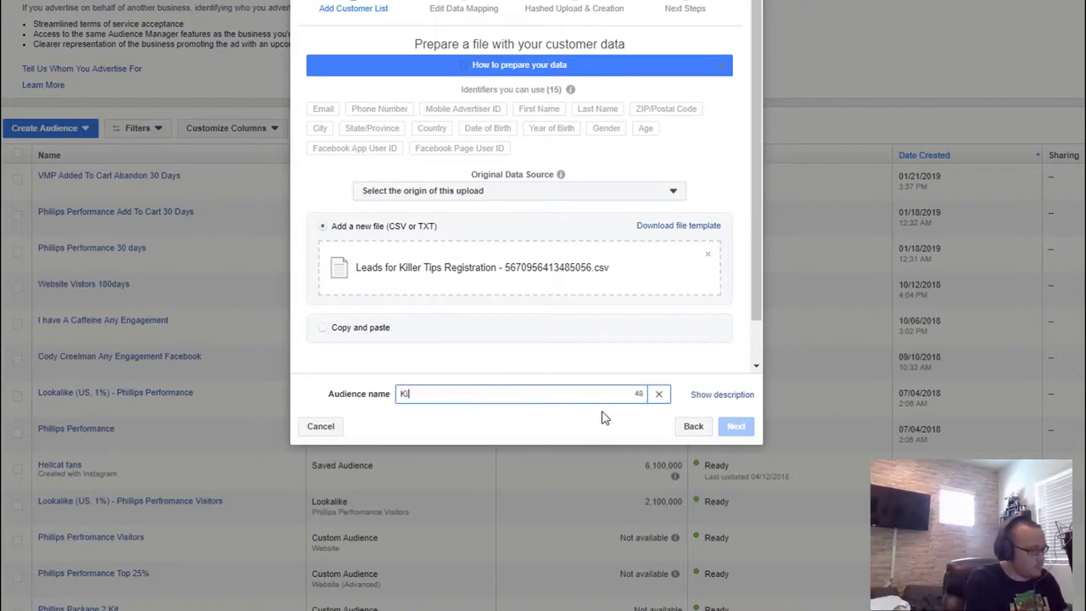
pyautogui.write('ller Tips Webinar')
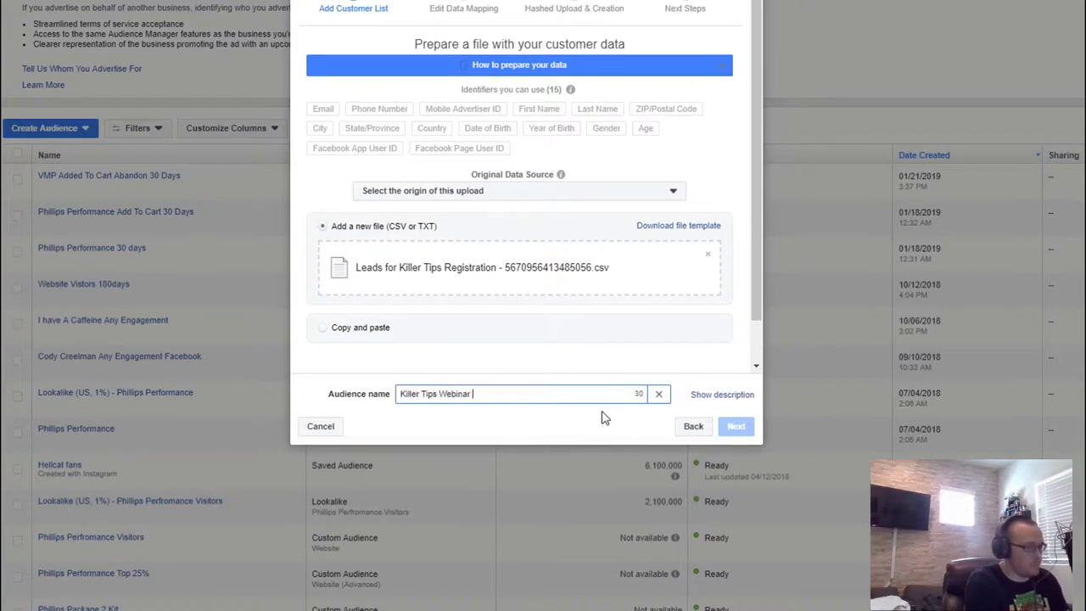
pyautogui.write(' Registrants Feb 10')
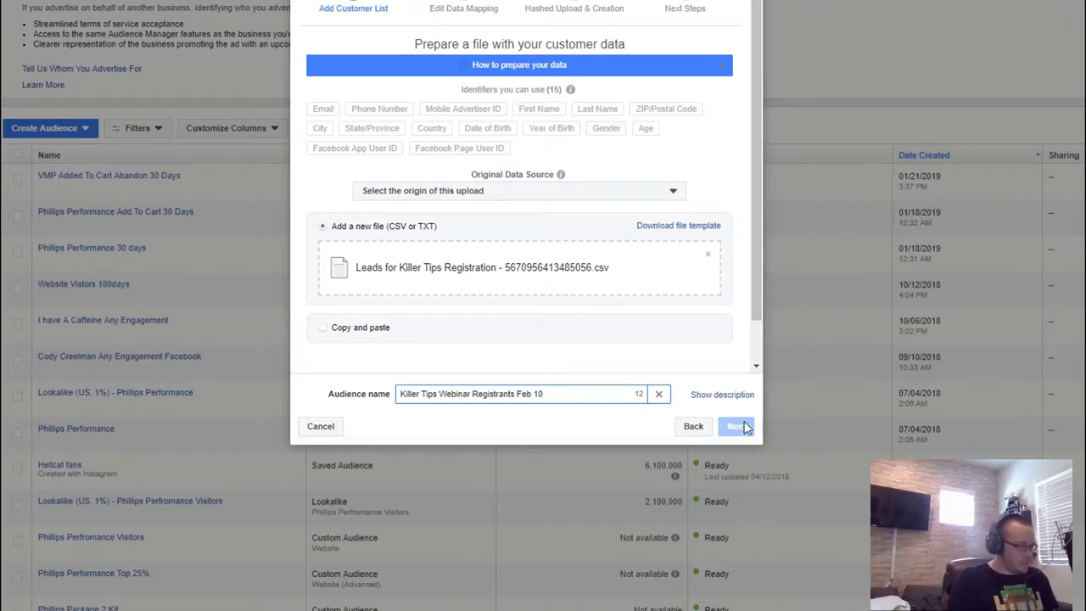
pyautogui.click(639, 428)
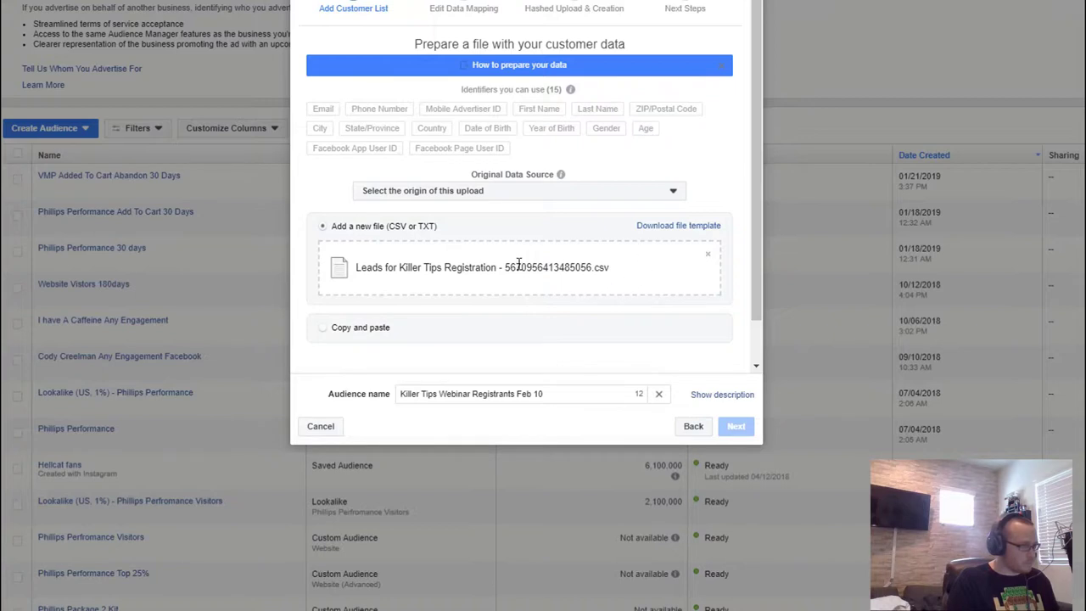
# Set the original data source to "Directly from customers" and proceed to the data mapping.
pyautogui.click(534, 201)
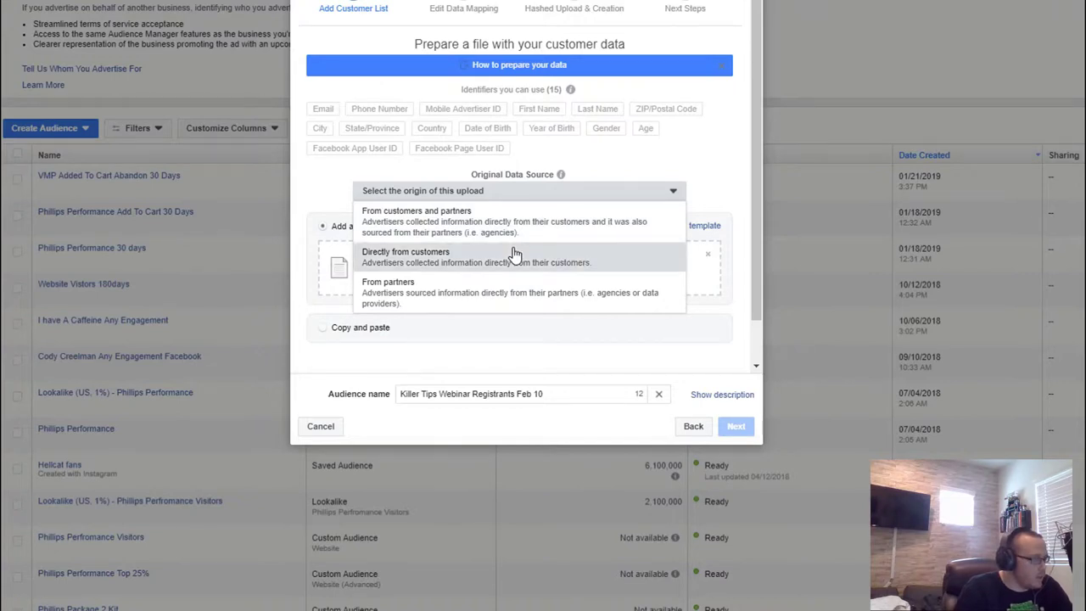
pyautogui.click(514, 254)
pyautogui.click(530, 192)
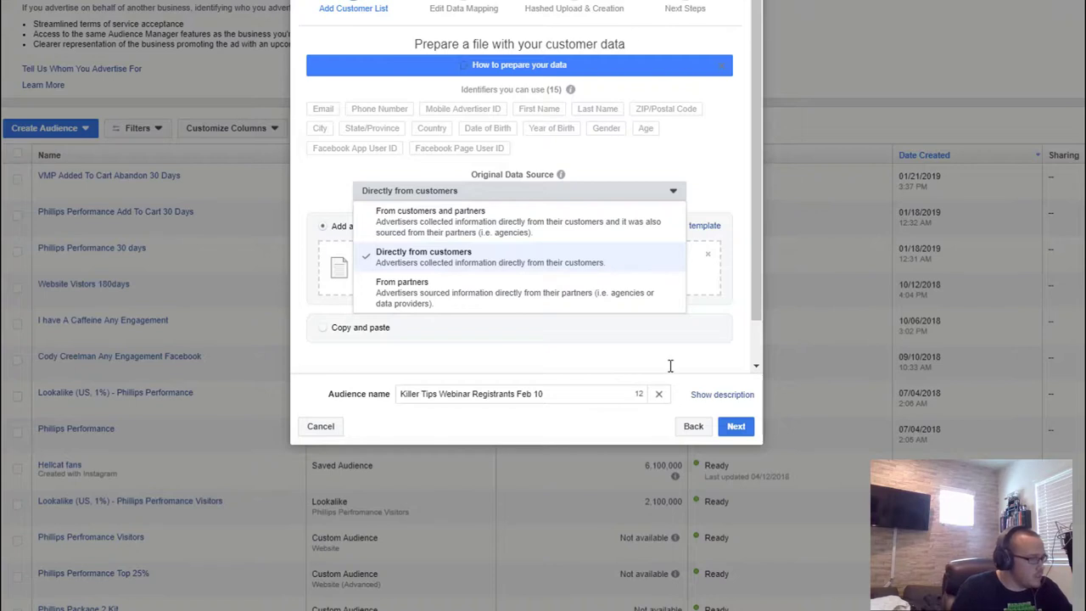
pyautogui.click(763, 412)
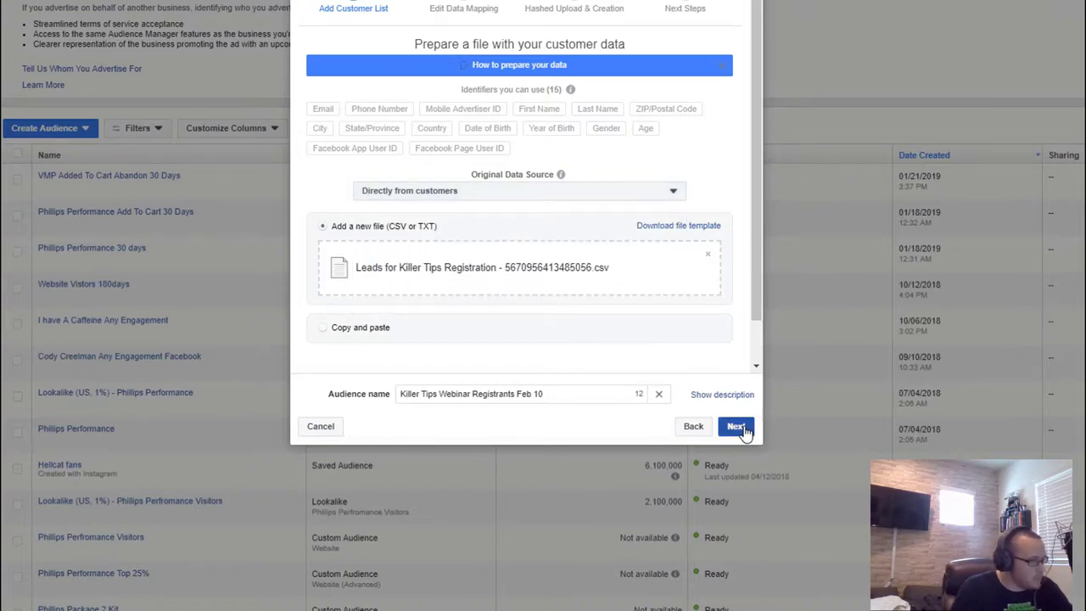
pyautogui.click(745, 430)
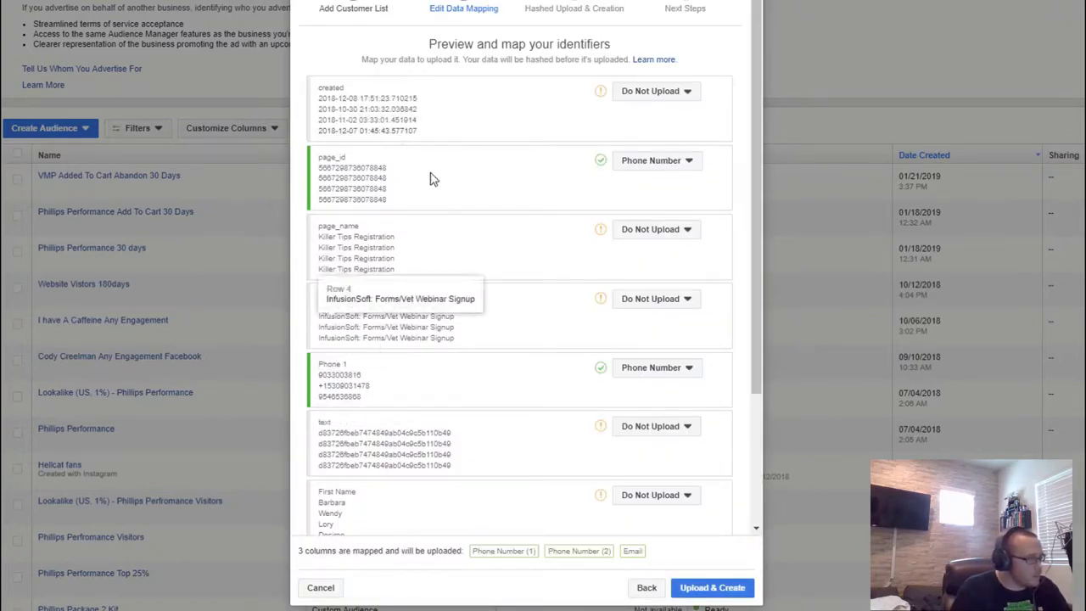
# Map the First Name column to the First Name identifier, then upload the list and finish creating the audience.
pyautogui.scroll(-3, 489, 104)
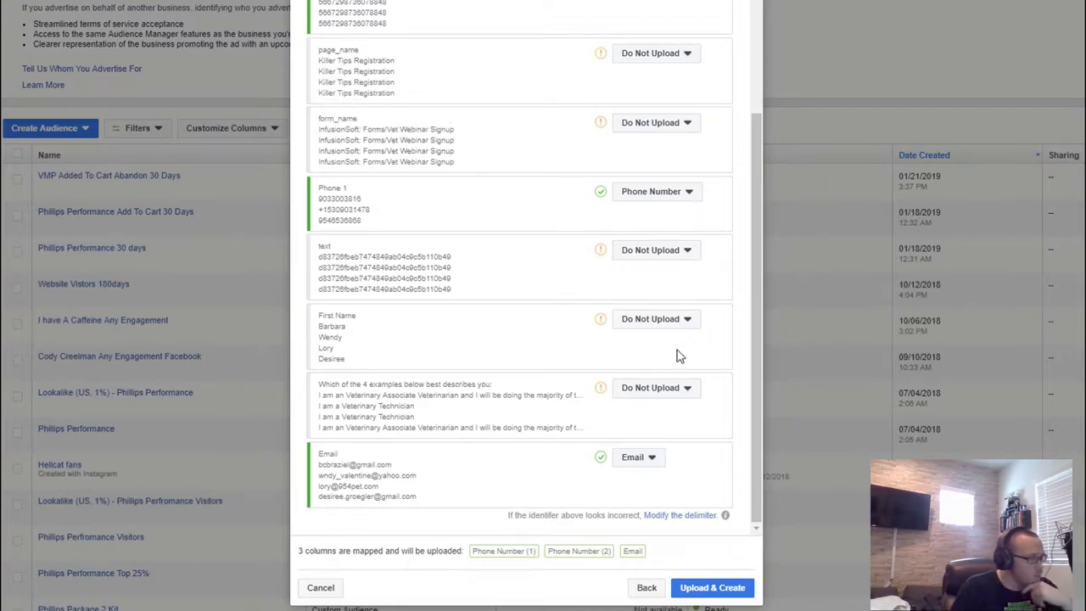
pyautogui.click(675, 323)
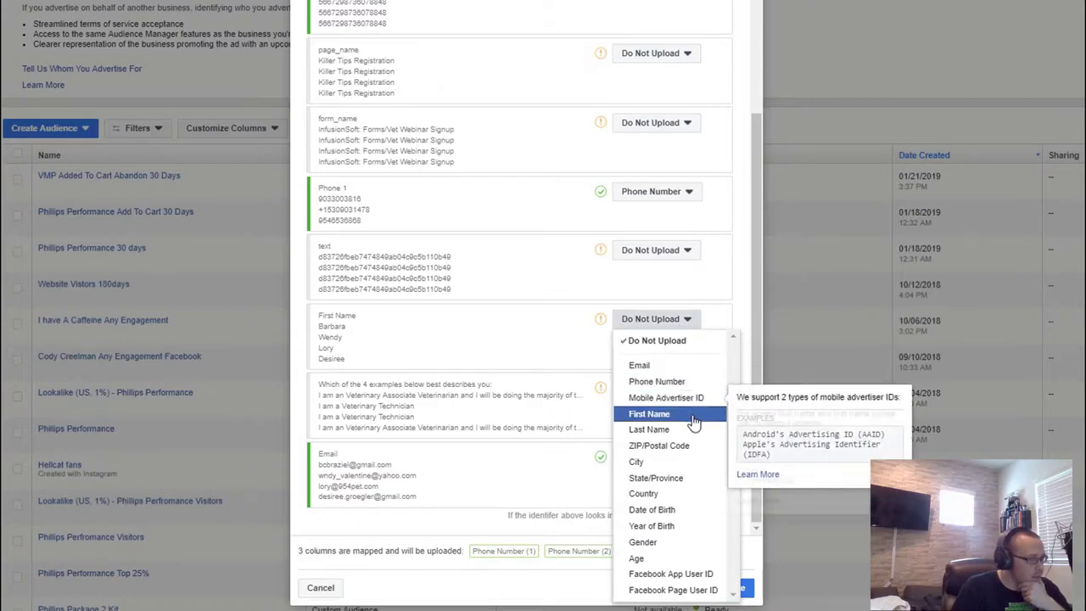
pyautogui.click(654, 414)
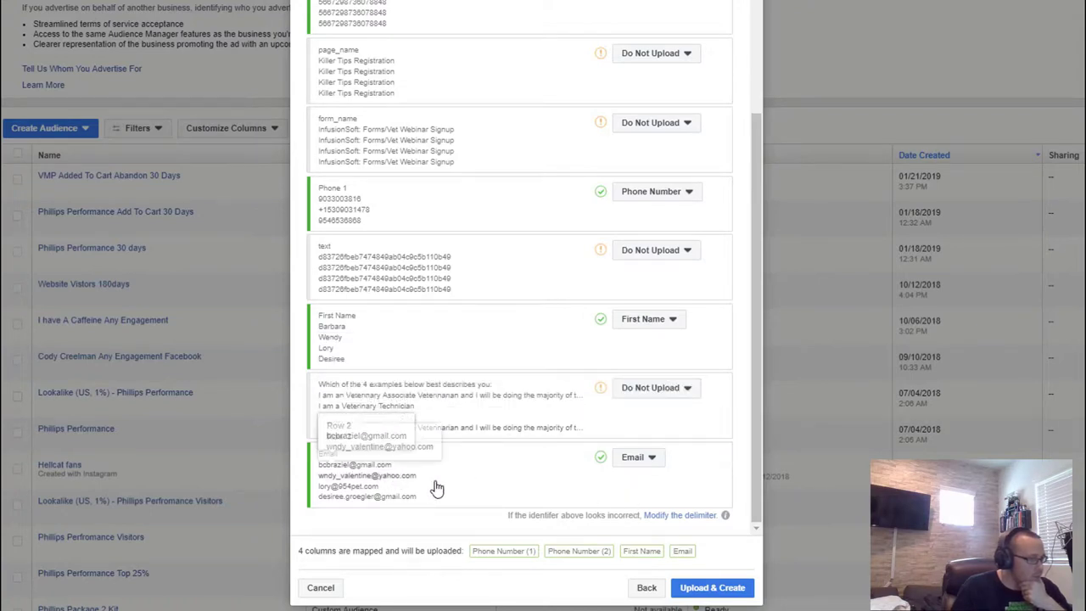
pyautogui.click(739, 589)
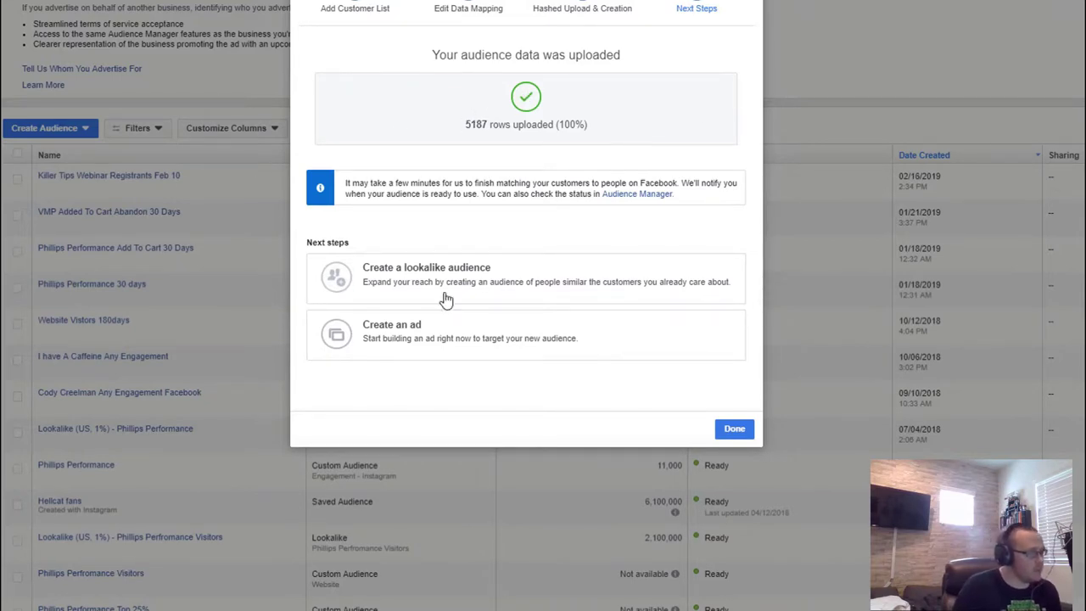
pyautogui.click(735, 428)
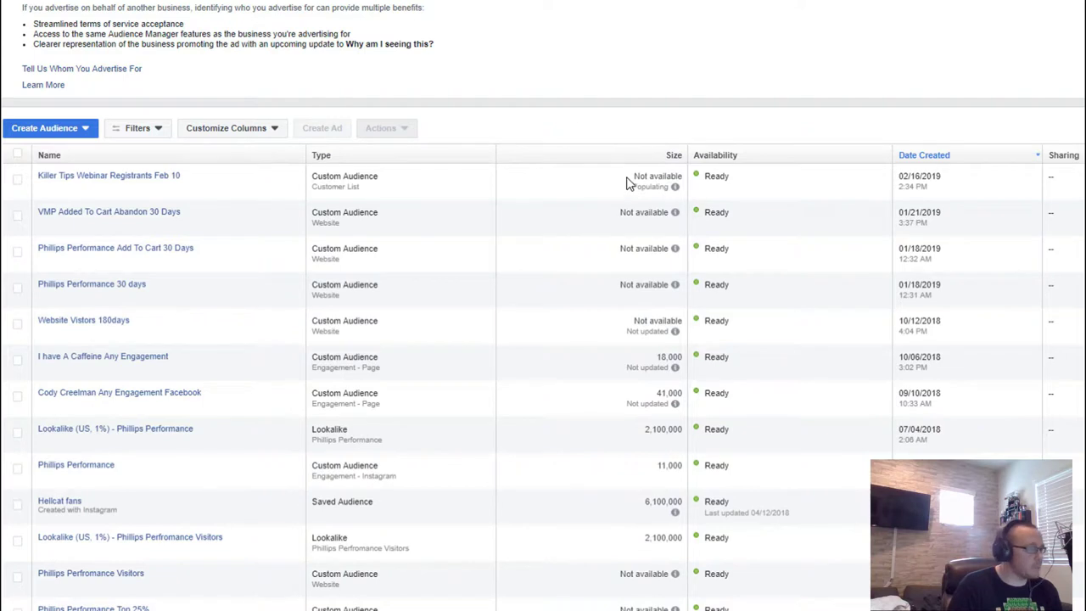
pyautogui.moveTo(682, 192)
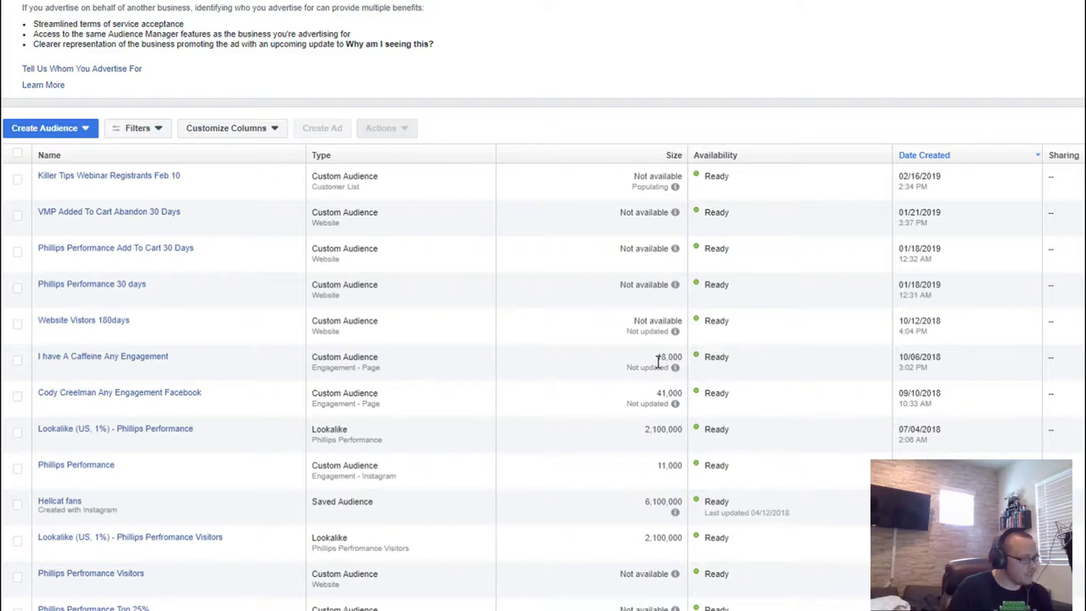
pyautogui.scroll(-3, 645, 424)
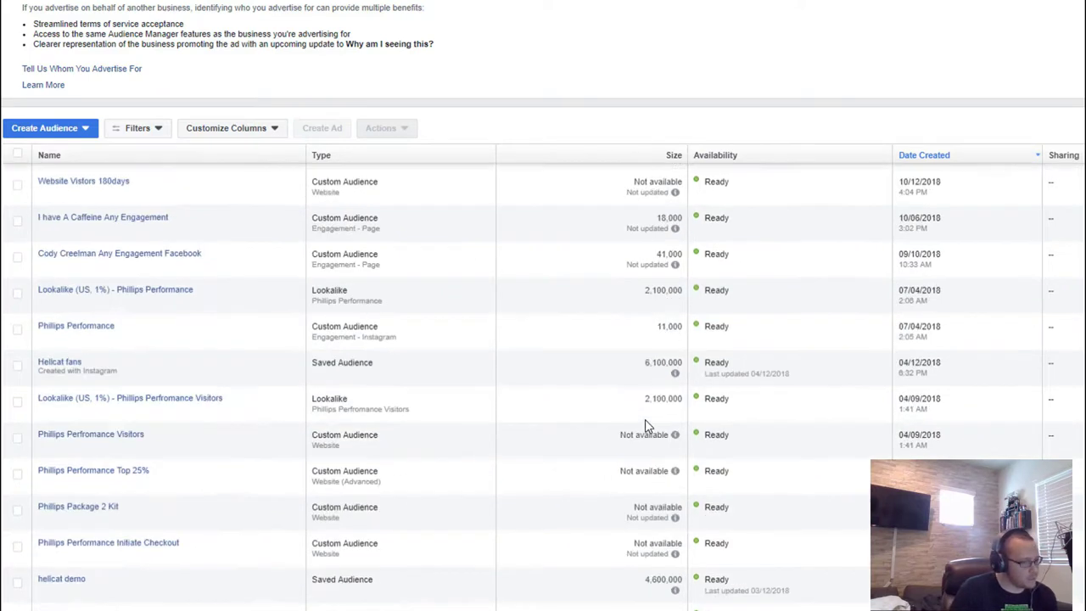
pyautogui.scroll(-1, 645, 425)
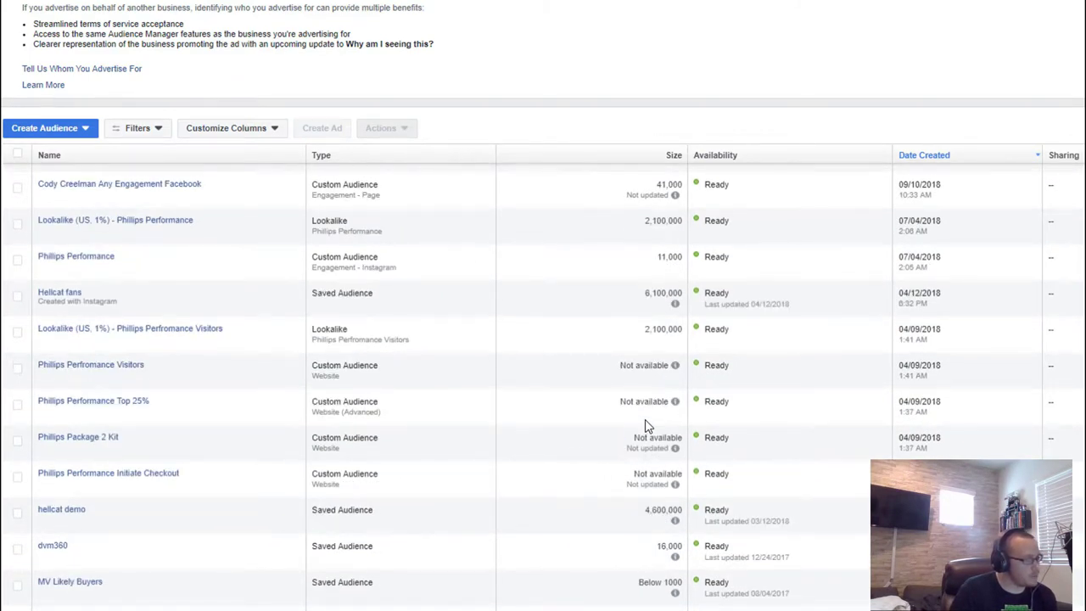
pyautogui.scroll(-3, 647, 426)
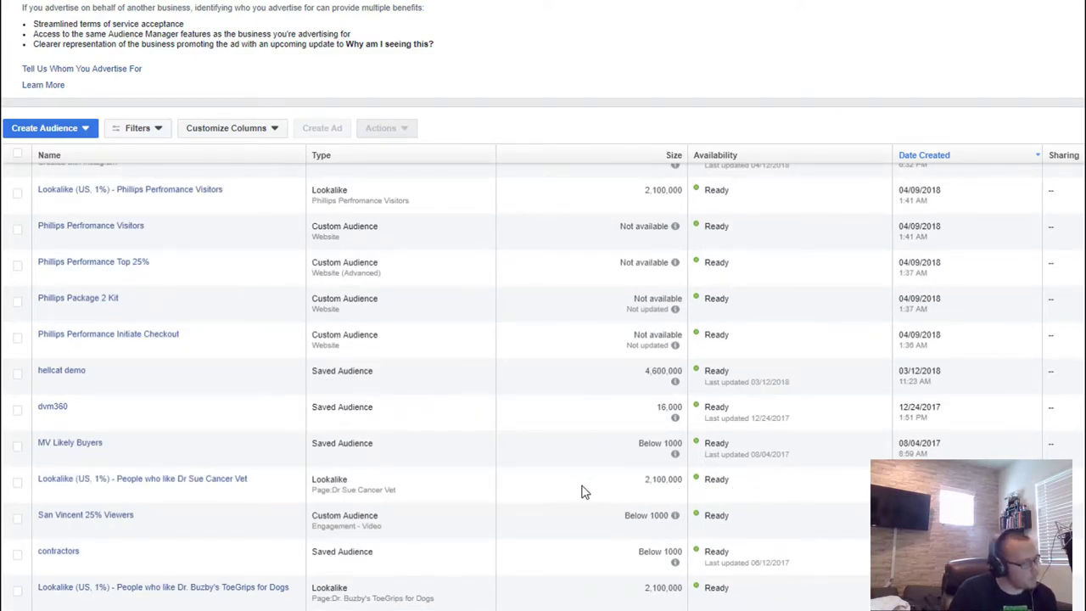
pyautogui.scroll(5, 577, 476)
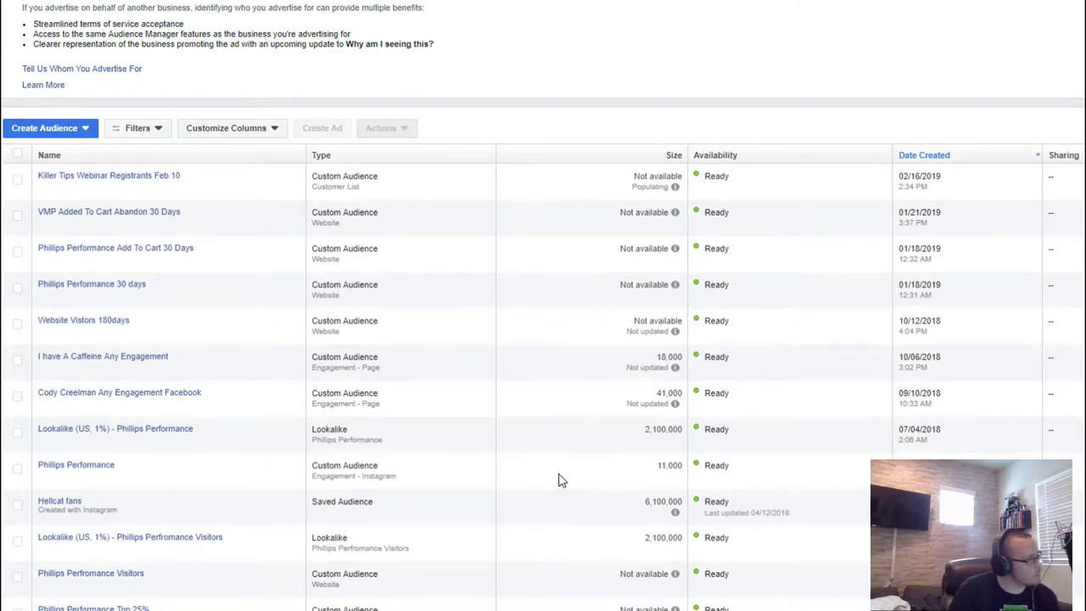
# Start another custom audience based on website traffic and select the Default Pixel as its source.
pyautogui.click(37, 138)
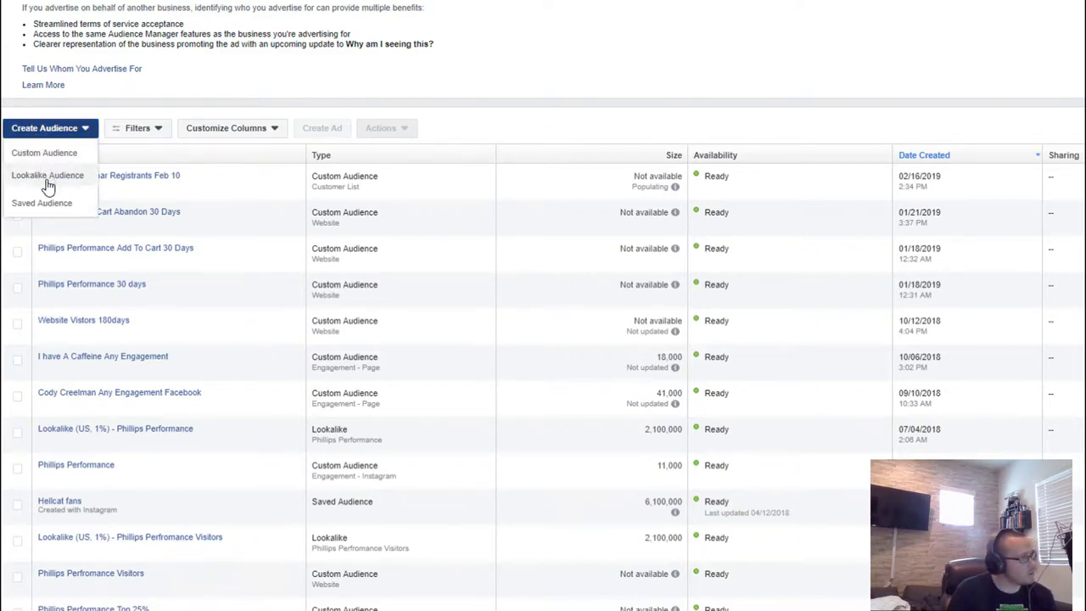
pyautogui.click(48, 156)
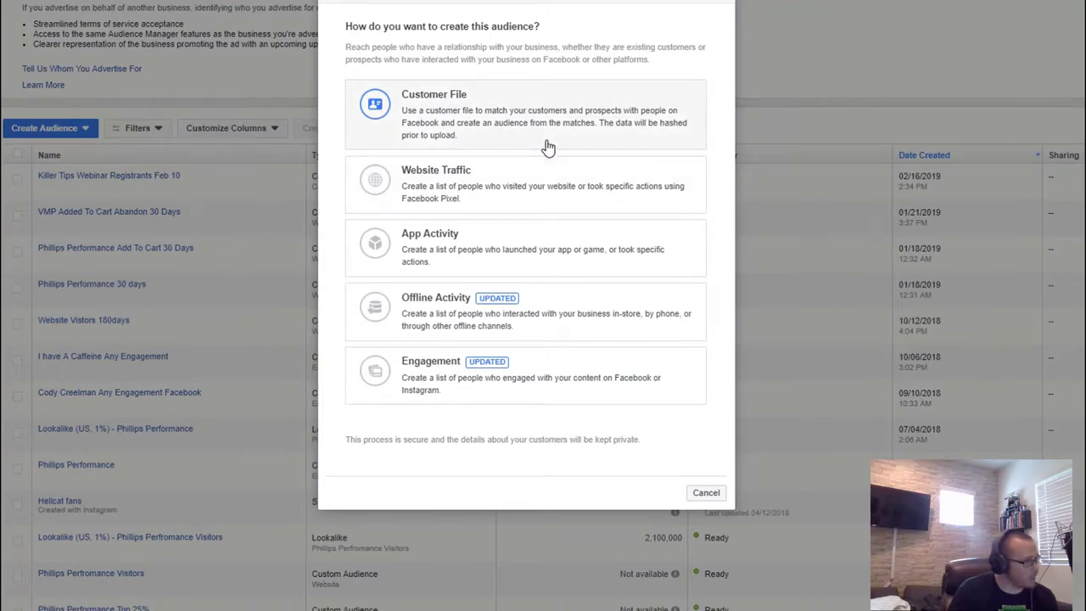
pyautogui.click(528, 183)
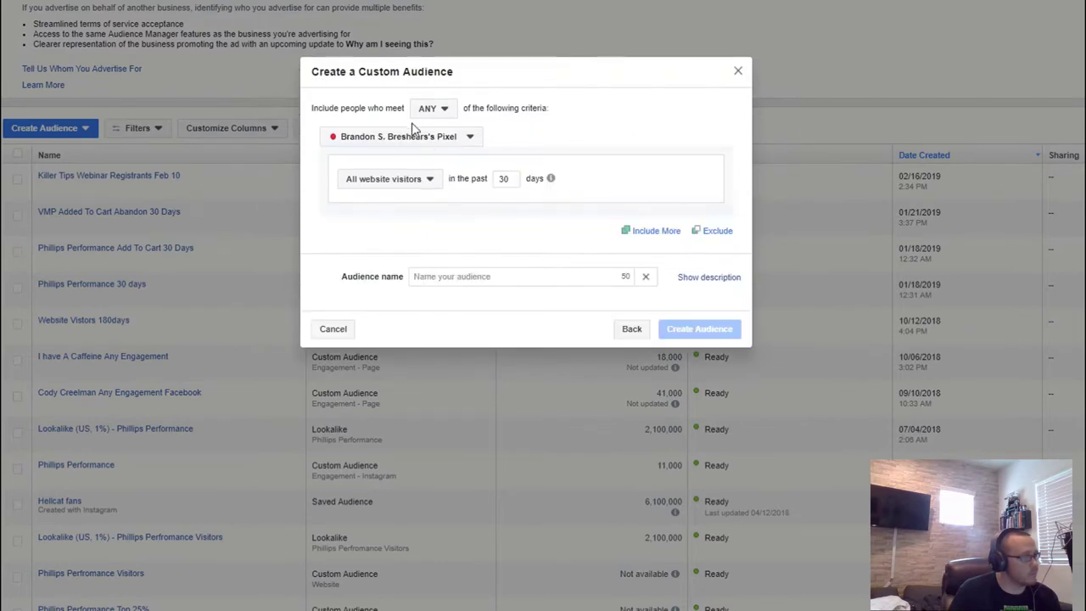
pyautogui.click(413, 138)
pyautogui.click(416, 185)
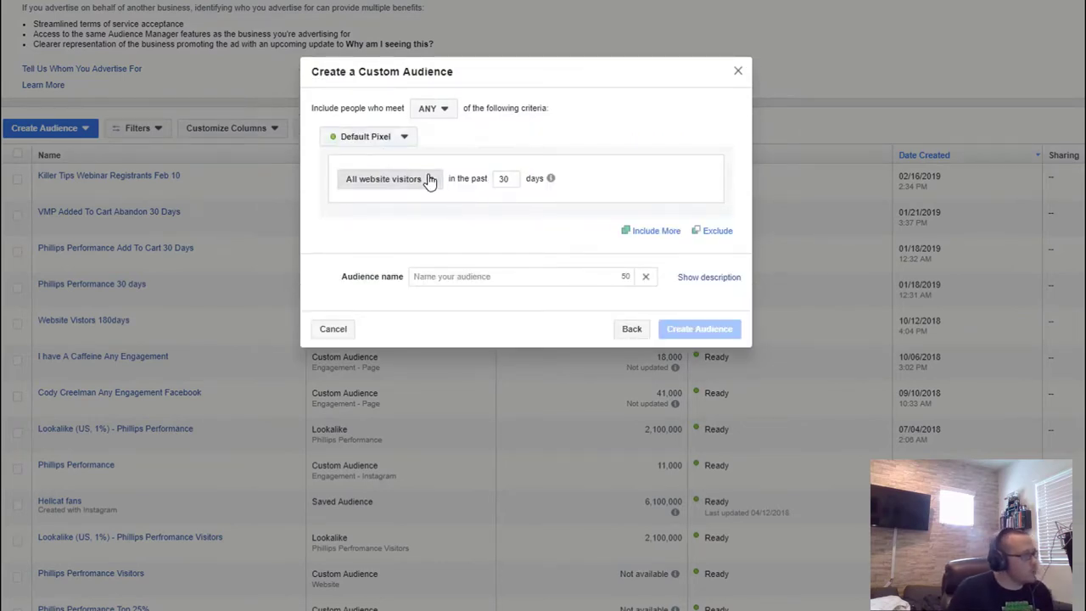
# Set the audience criterion to people who visited specific web pages and go to its URL values.
pyautogui.click(429, 181)
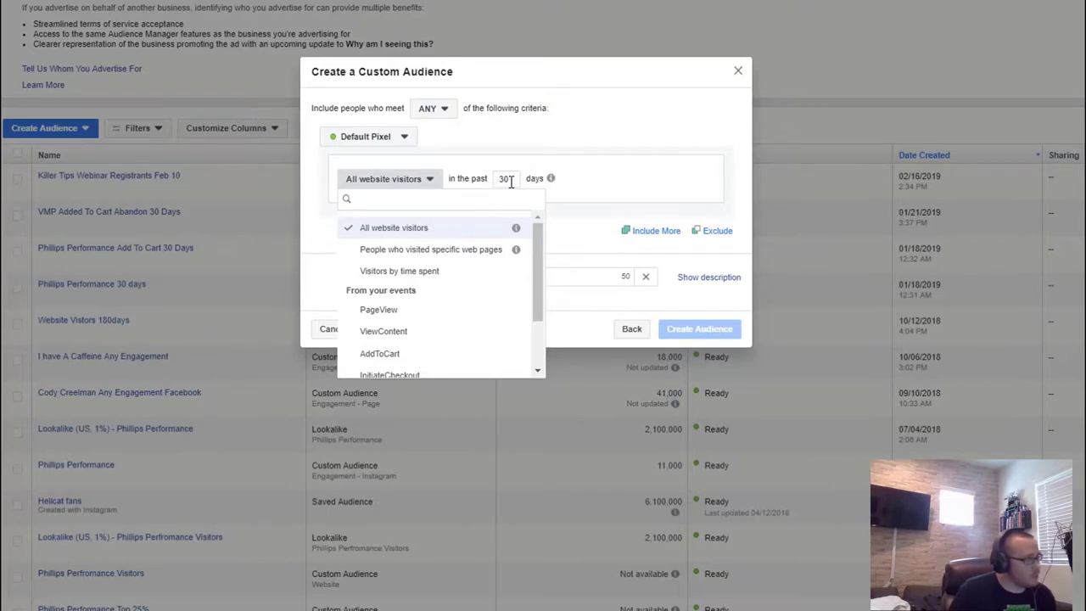
pyautogui.click(494, 255)
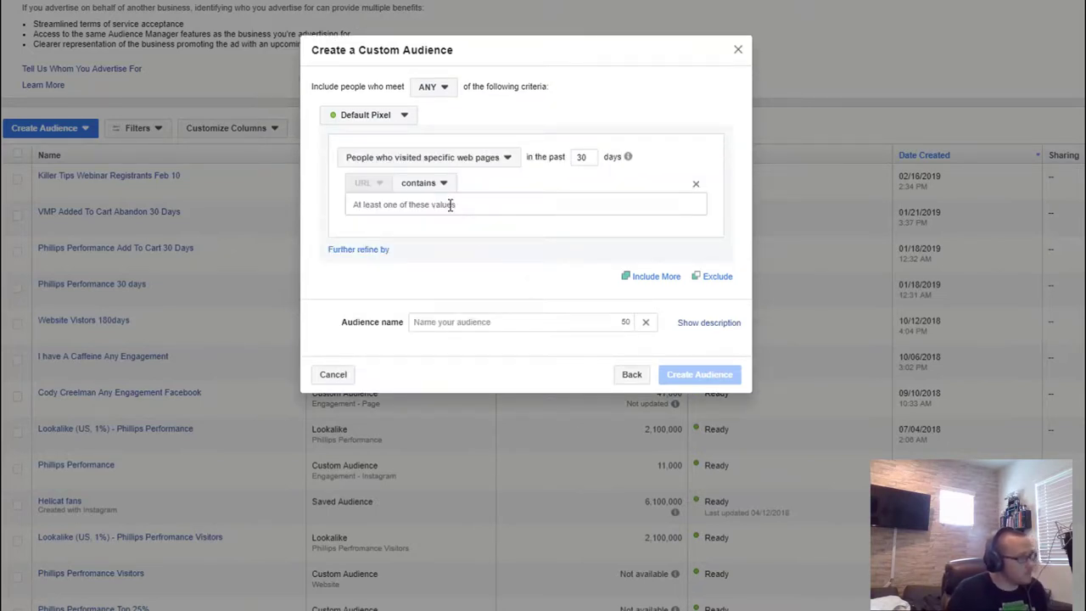
pyautogui.click(418, 204)
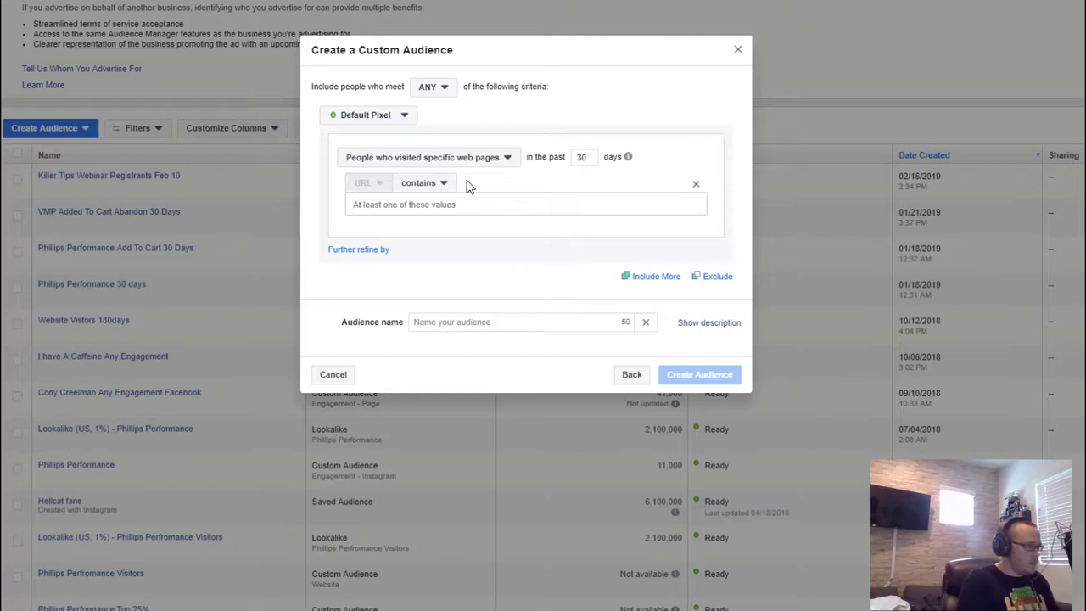
pyautogui.write('/')
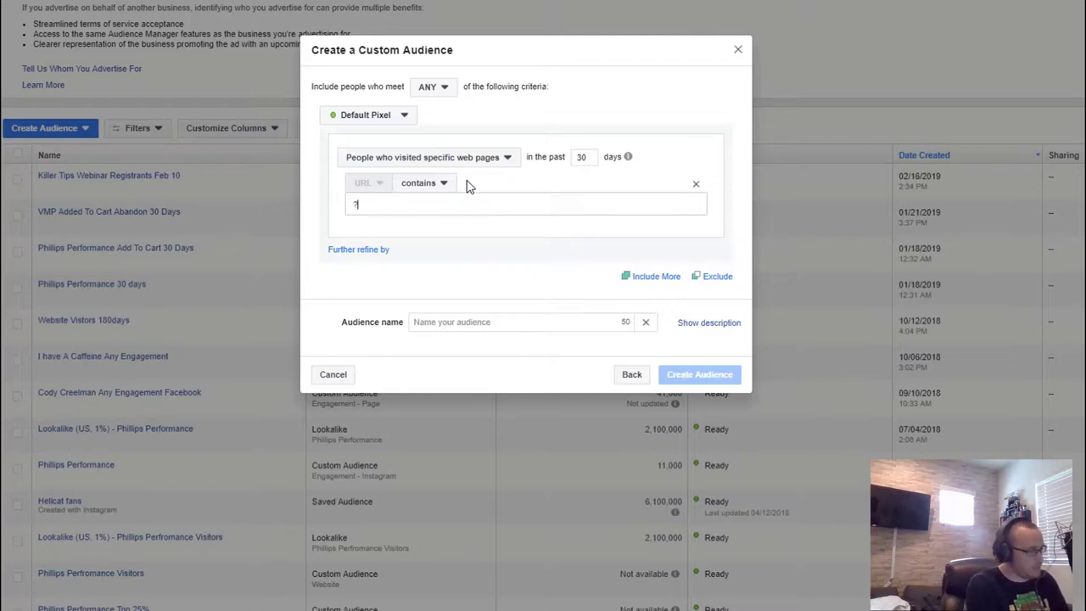
pyautogui.write('shop')
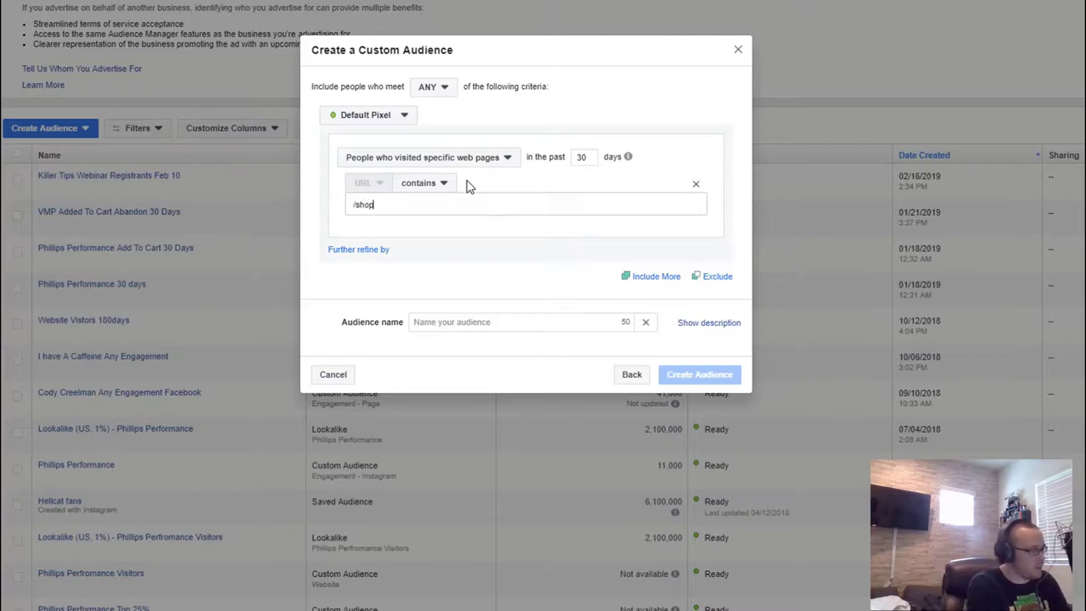
pyautogui.press('BackSpace')
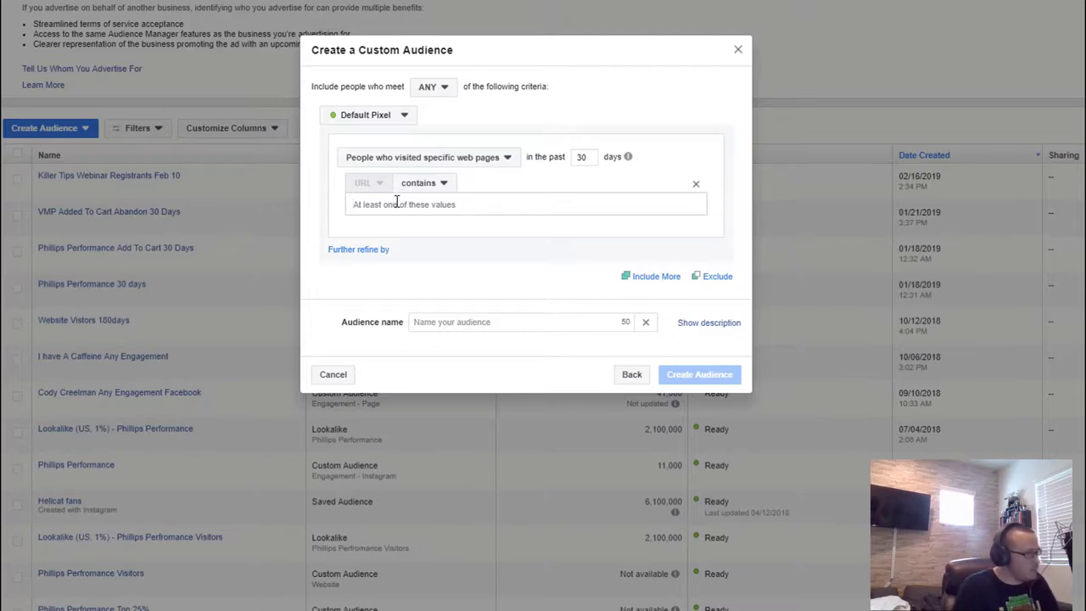
# Include visitors of URLs containing /cart, and require that the same URL doesn't contain /checkout.
pyautogui.write('/cart')
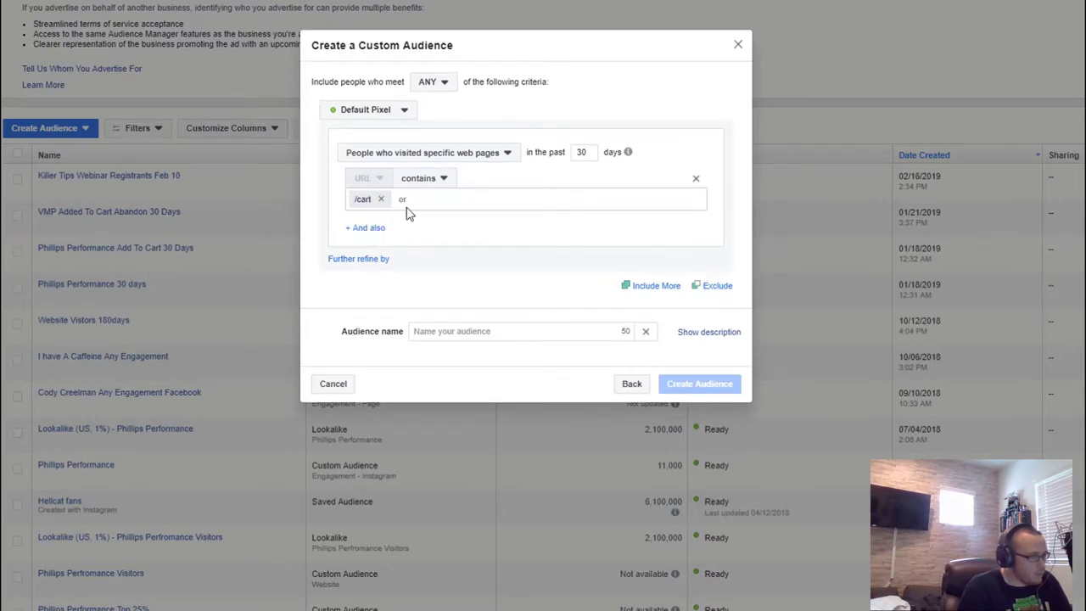
pyautogui.click(360, 230)
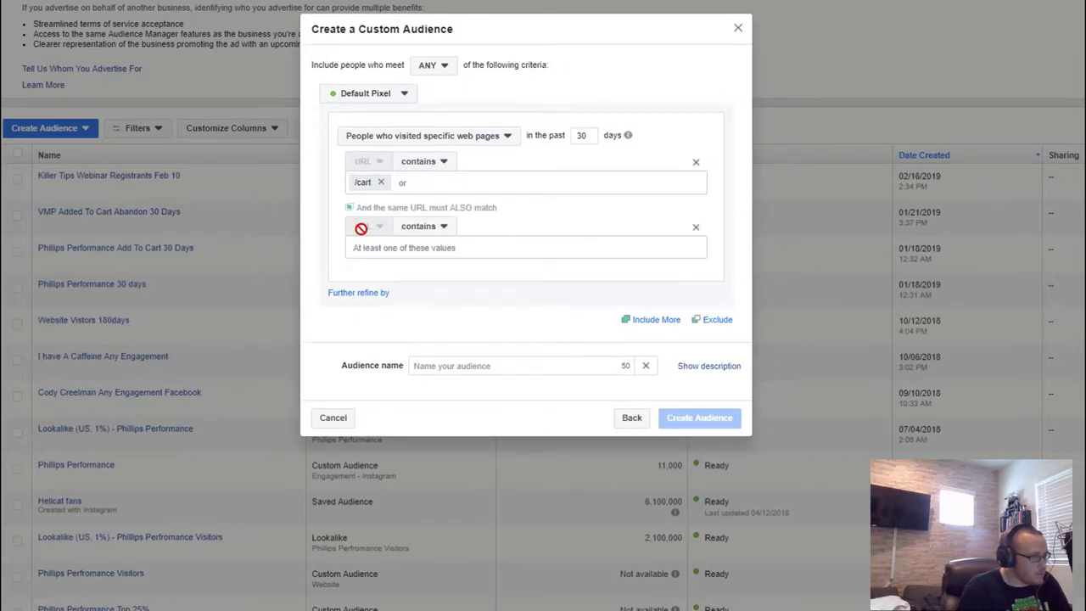
pyautogui.click(430, 226)
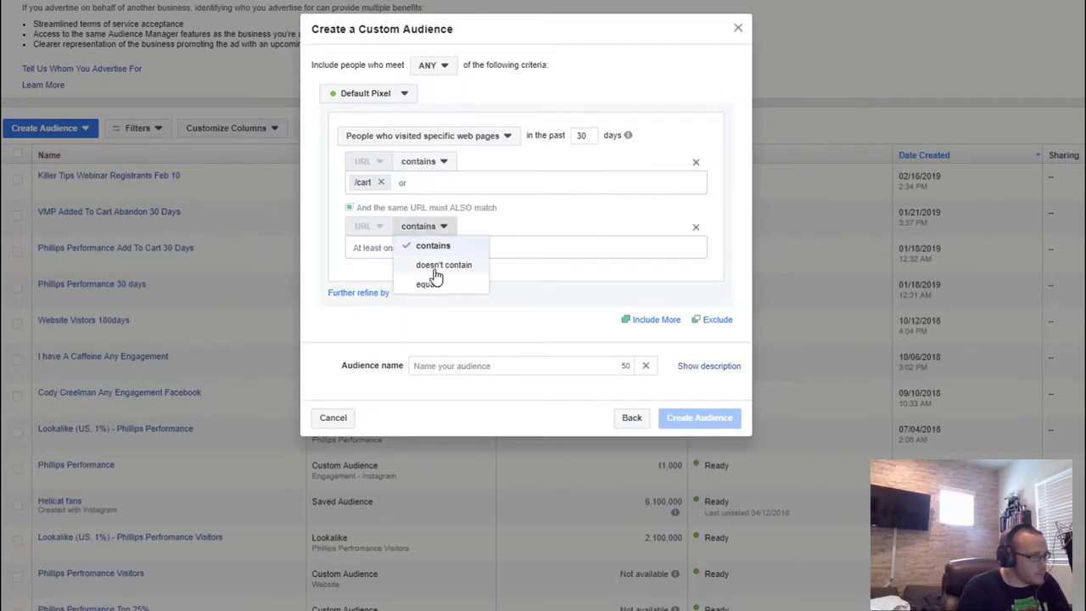
pyautogui.click(435, 267)
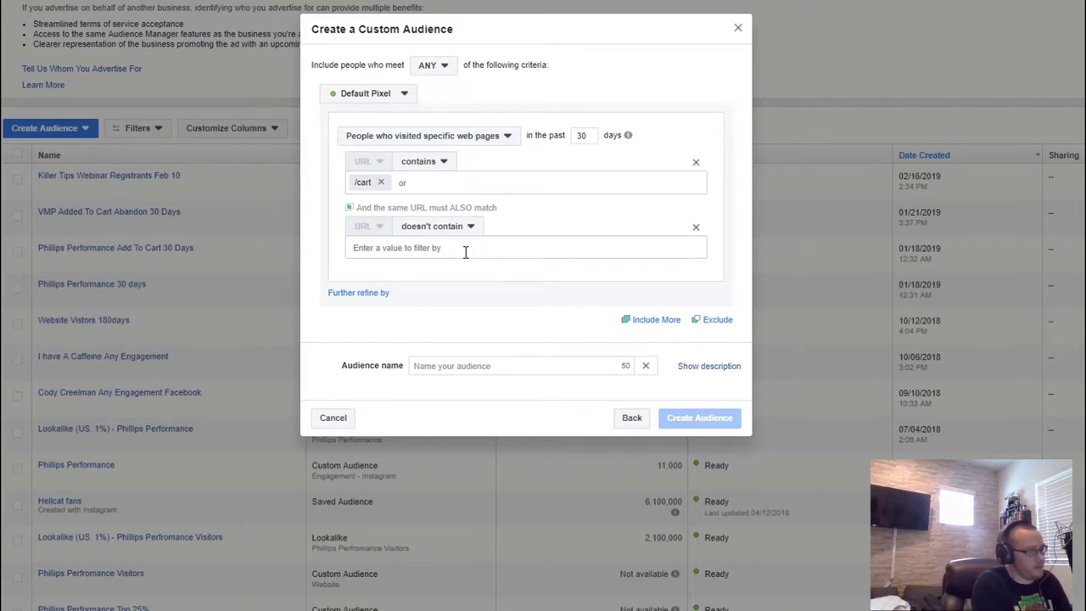
pyautogui.write('/checkout')
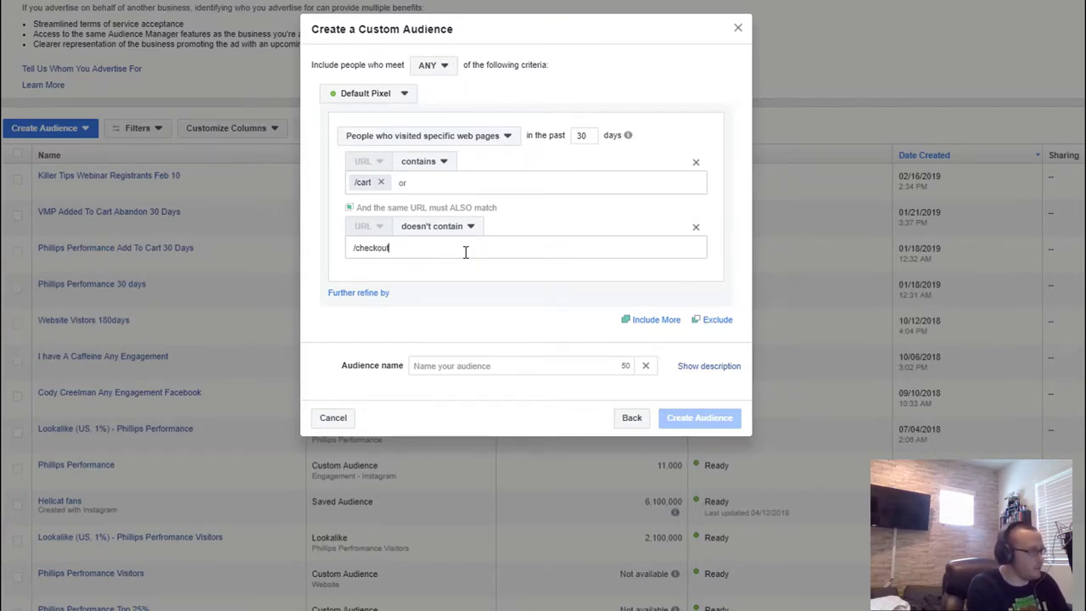
pyautogui.press('Return')
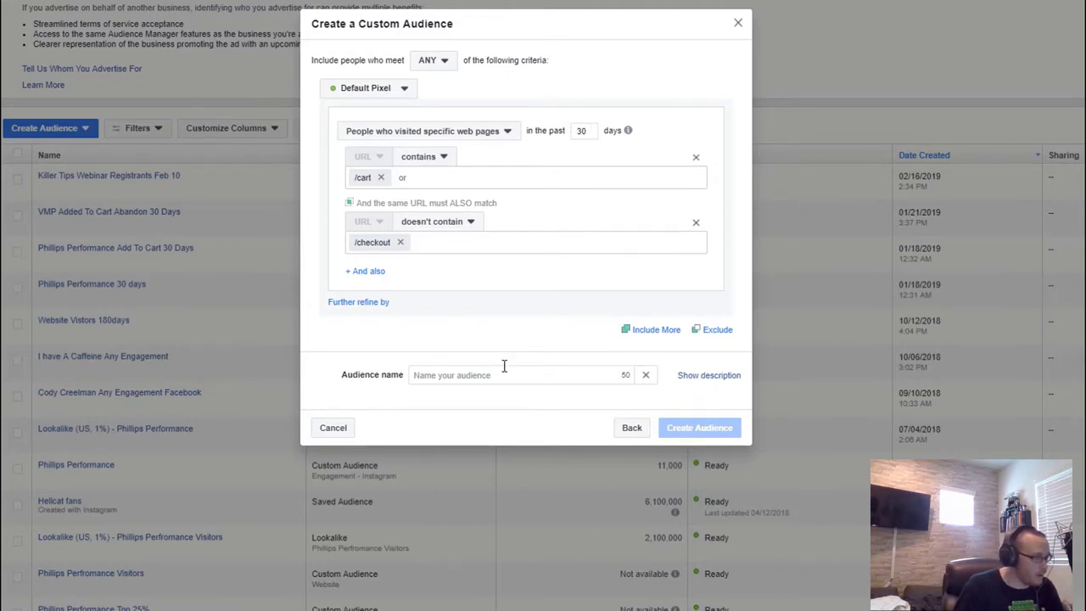
# Review the available ANY/ALL matching choices, pixel sources and visitor criteria, including the list of pixel events.
pyautogui.click(427, 61)
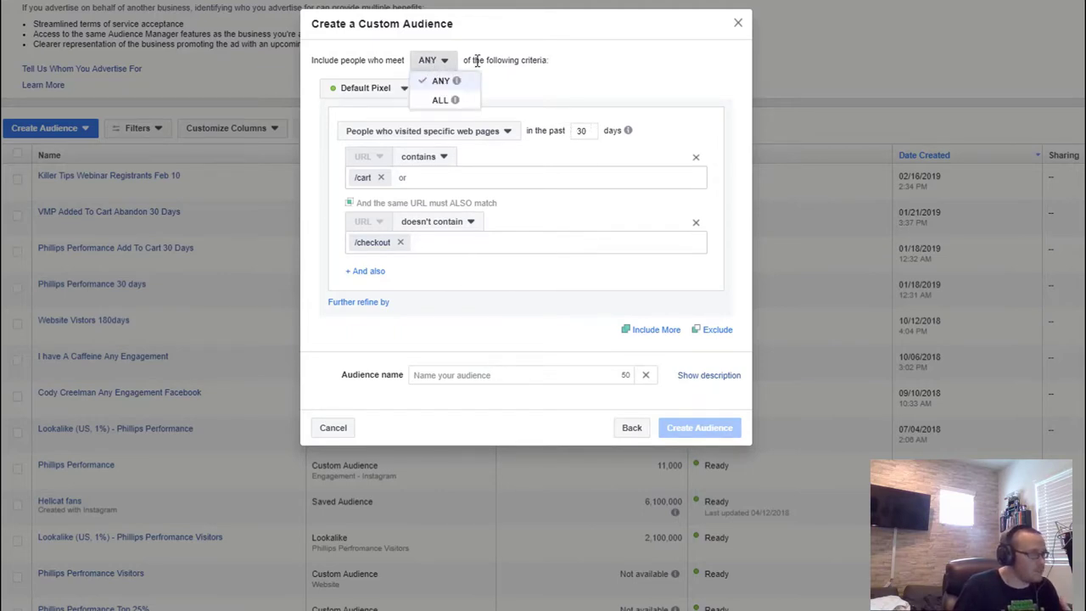
pyautogui.click(547, 94)
pyautogui.click(392, 94)
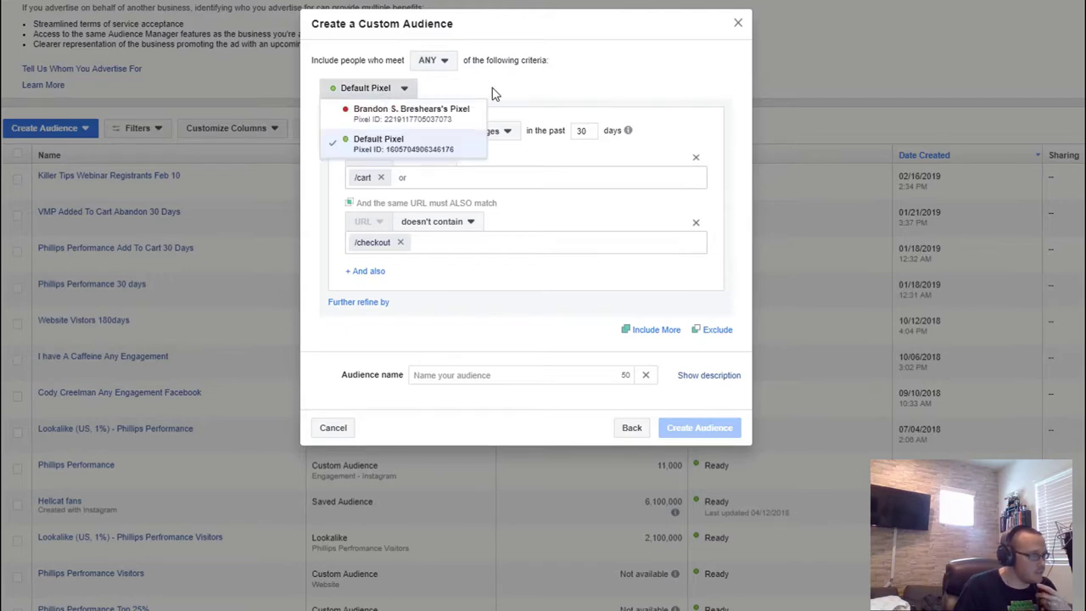
pyautogui.click(513, 140)
pyautogui.click(496, 135)
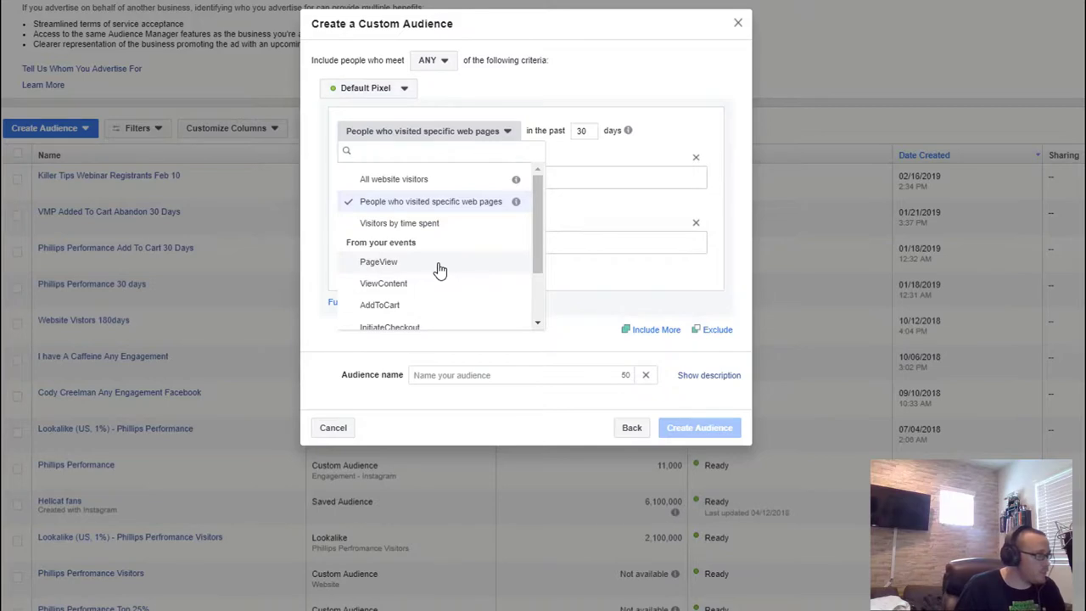
pyautogui.scroll(-2, 441, 263)
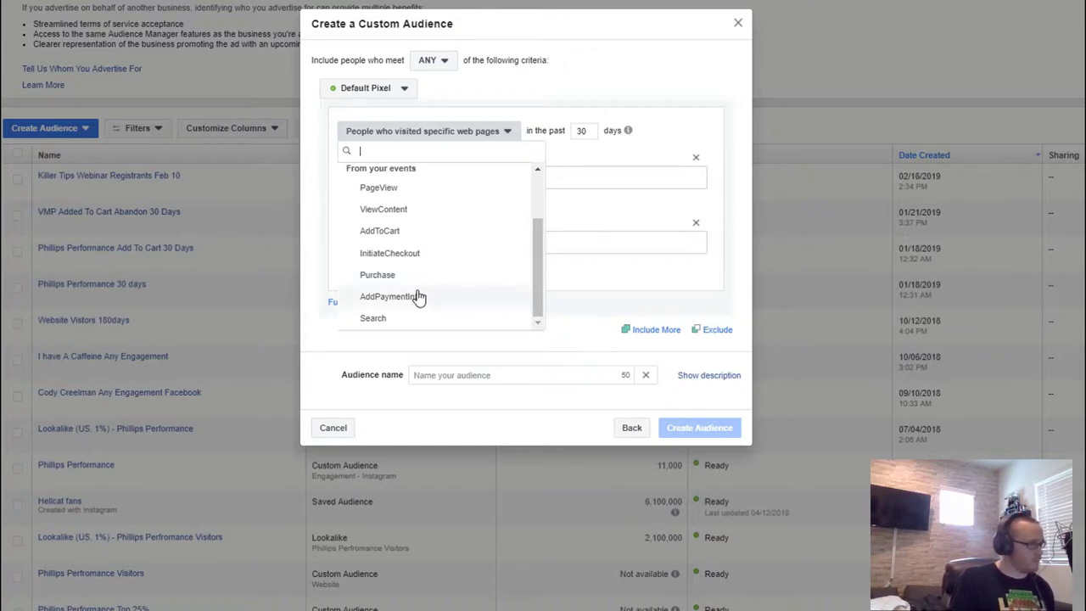
pyautogui.scroll(2, 481, 282)
# Try the visitors by time spent criterion, view its percentile options, and go back to the choice of audience source.
pyautogui.click(482, 224)
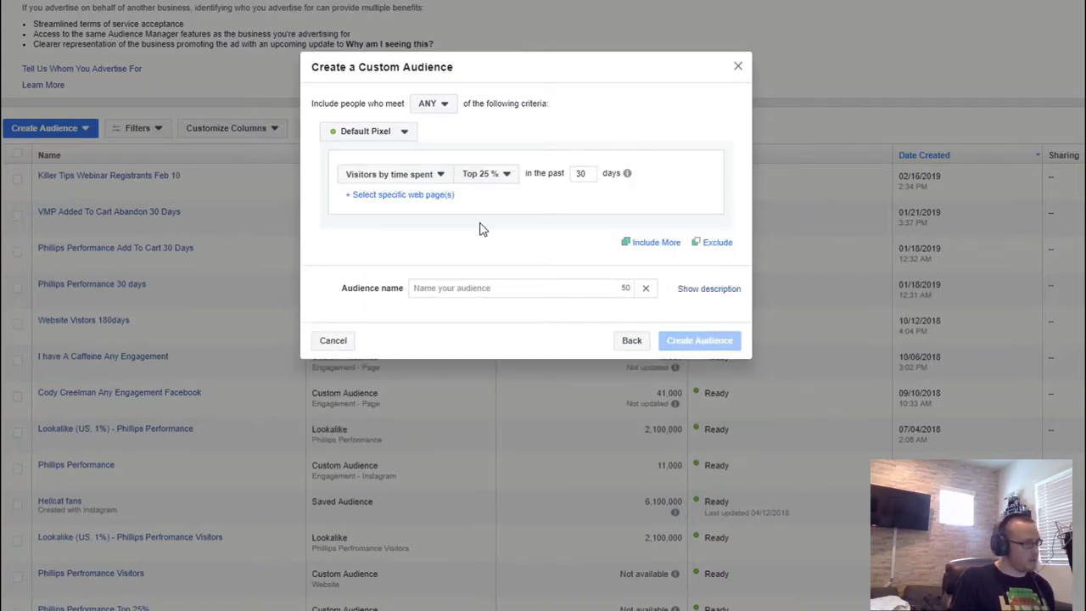
pyautogui.click(482, 180)
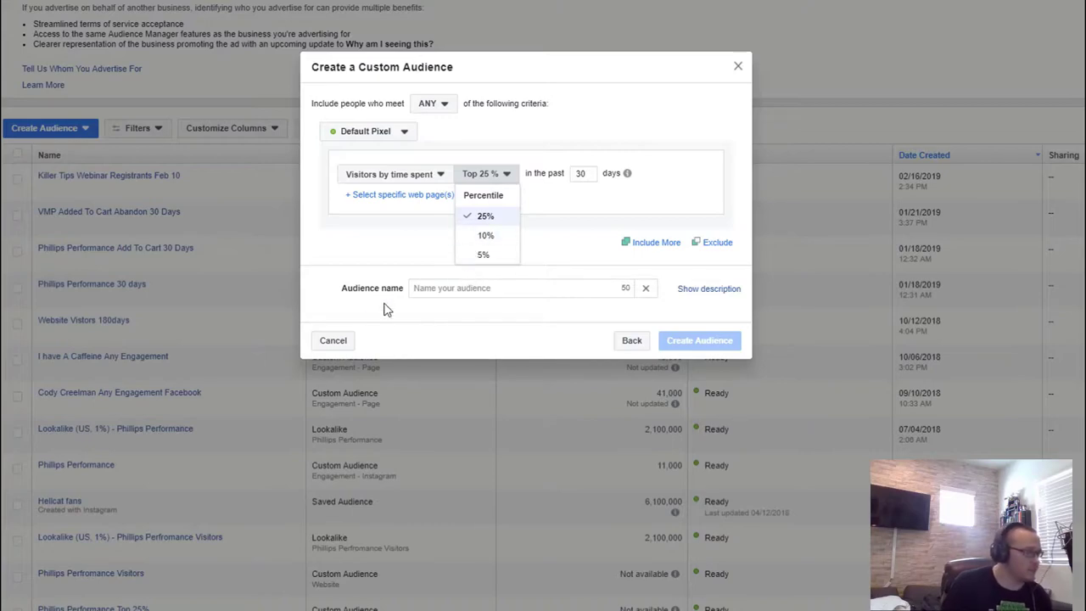
pyautogui.click(631, 341)
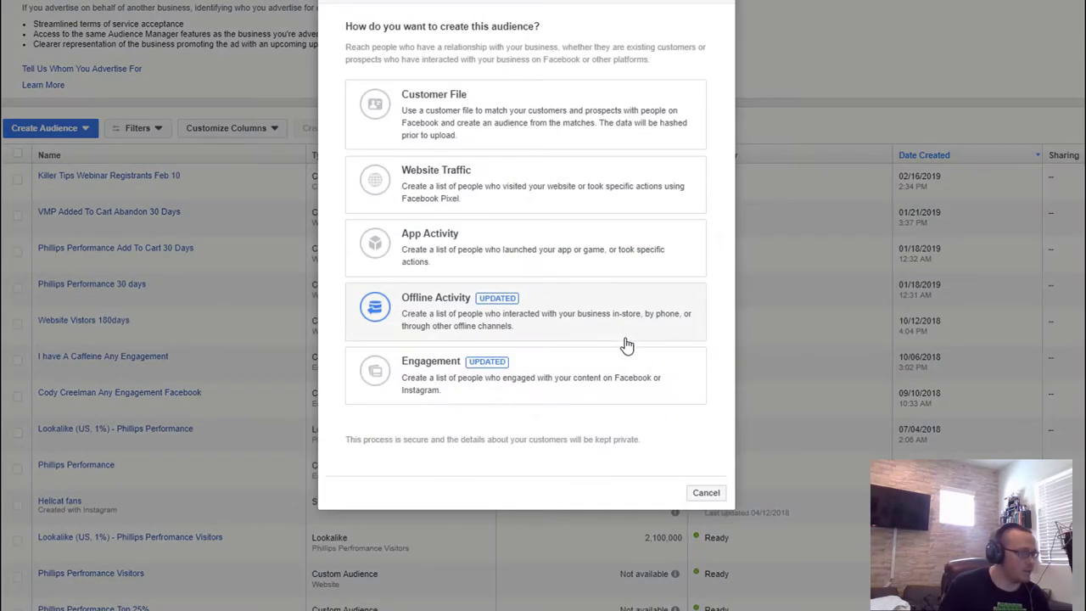
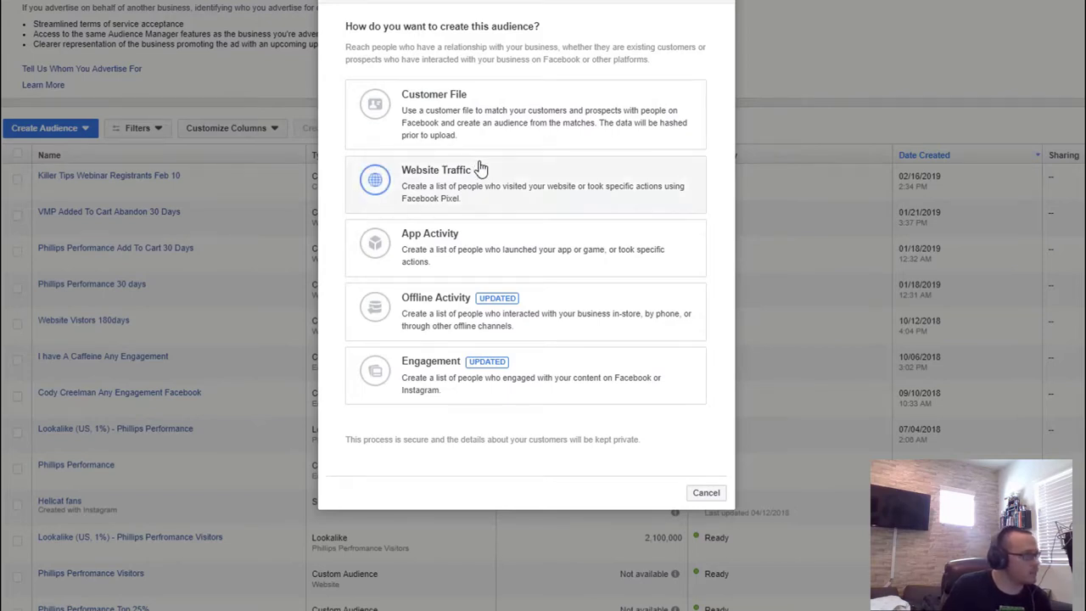
# Open the codycreelman.com website in a new browser tab.
pyautogui.hotkey('ctrl', 't')
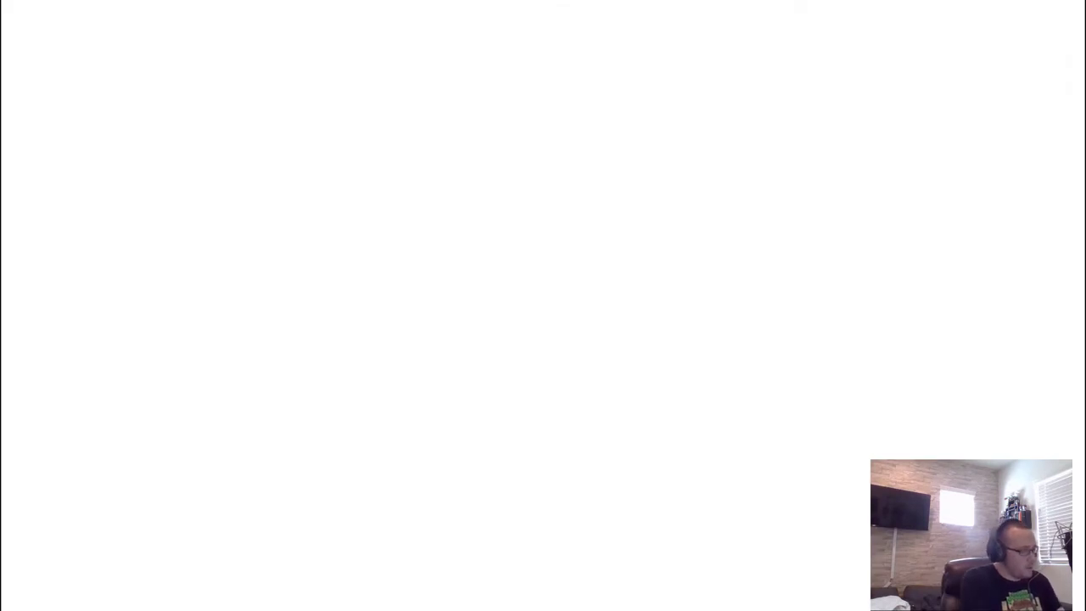
pyautogui.write('cody')
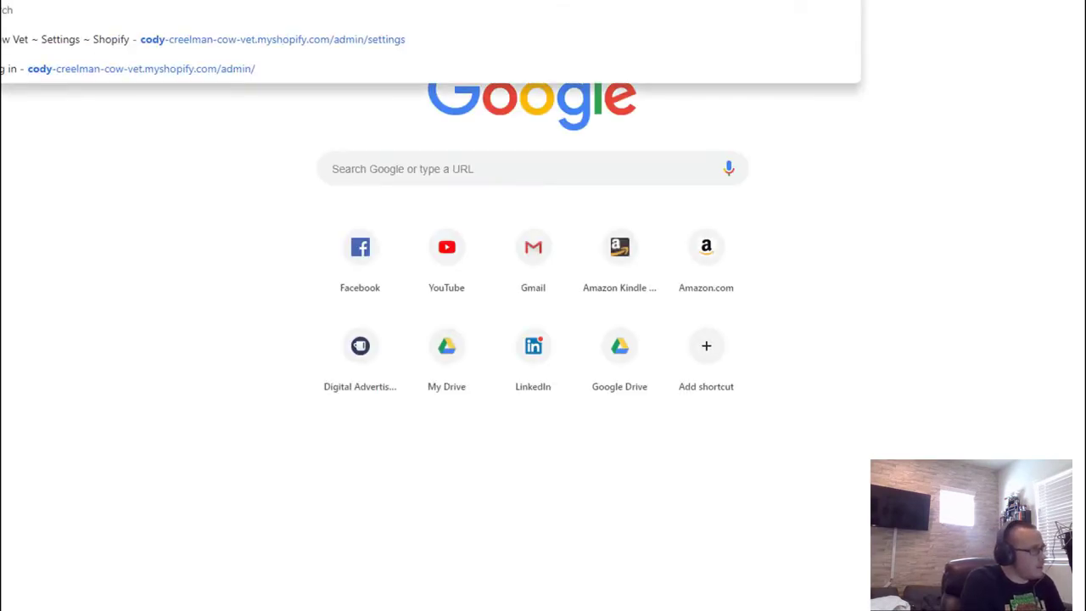
pyautogui.write('creelman.com')
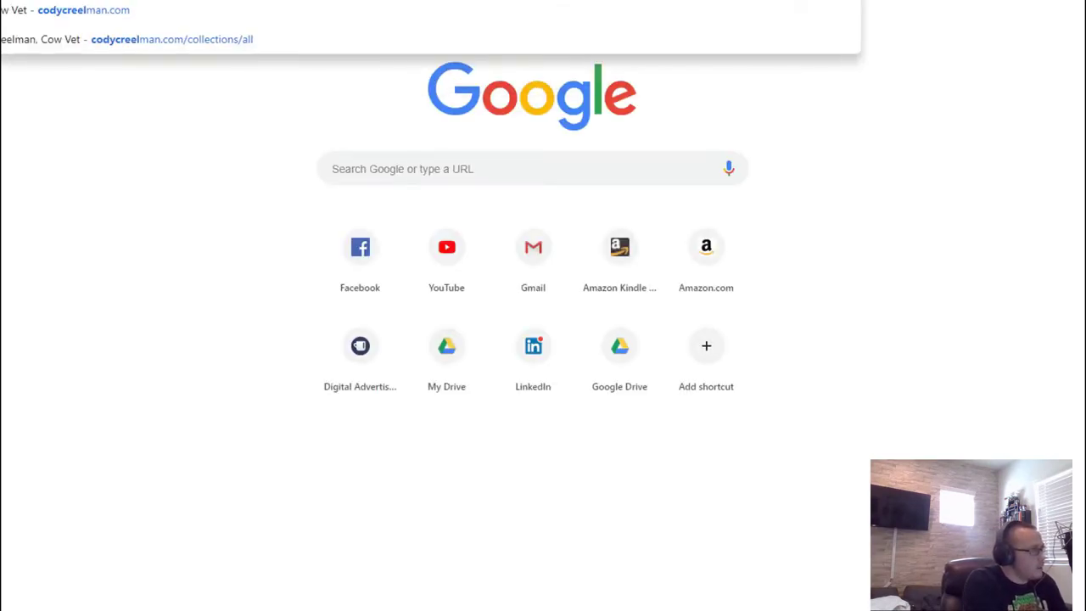
pyautogui.press('Return')
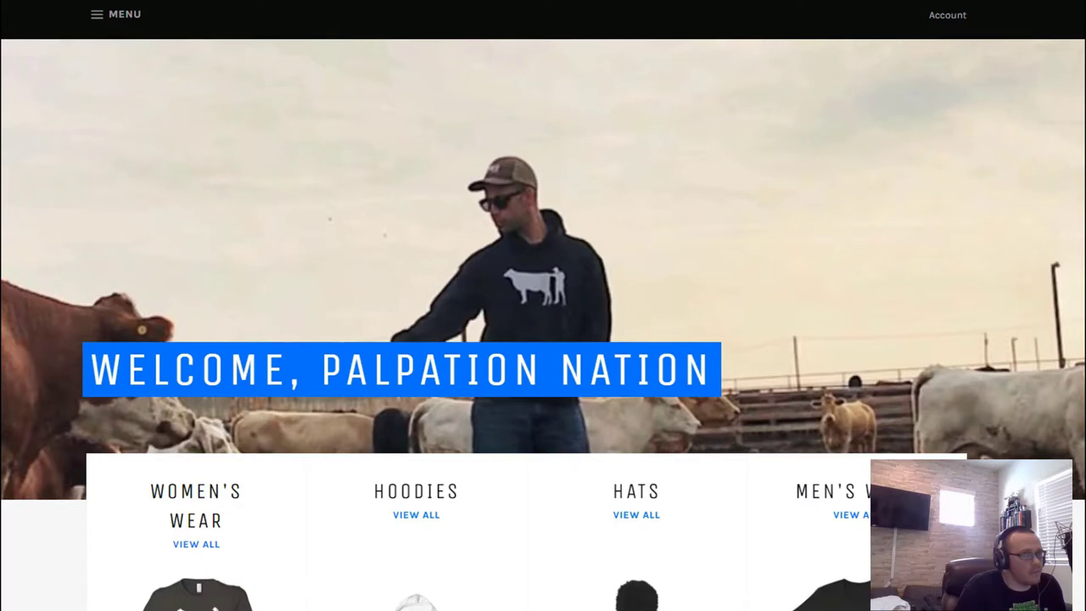
# Inspect the Facebook pixel events on the store's homepage, expanding the automatically detected microdata.
pyautogui.click(767, 0)
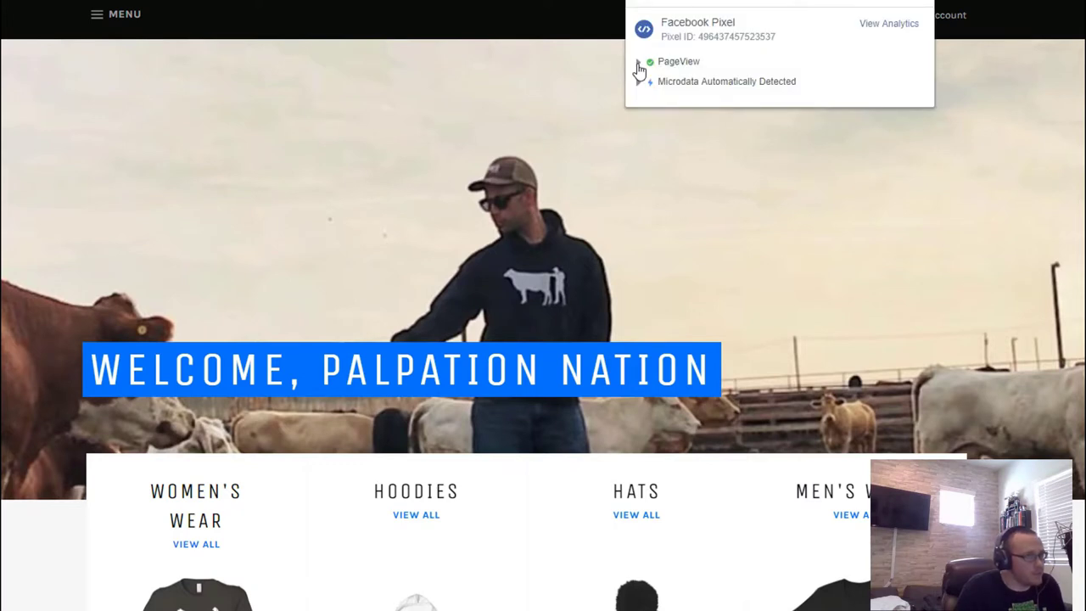
pyautogui.click(640, 82)
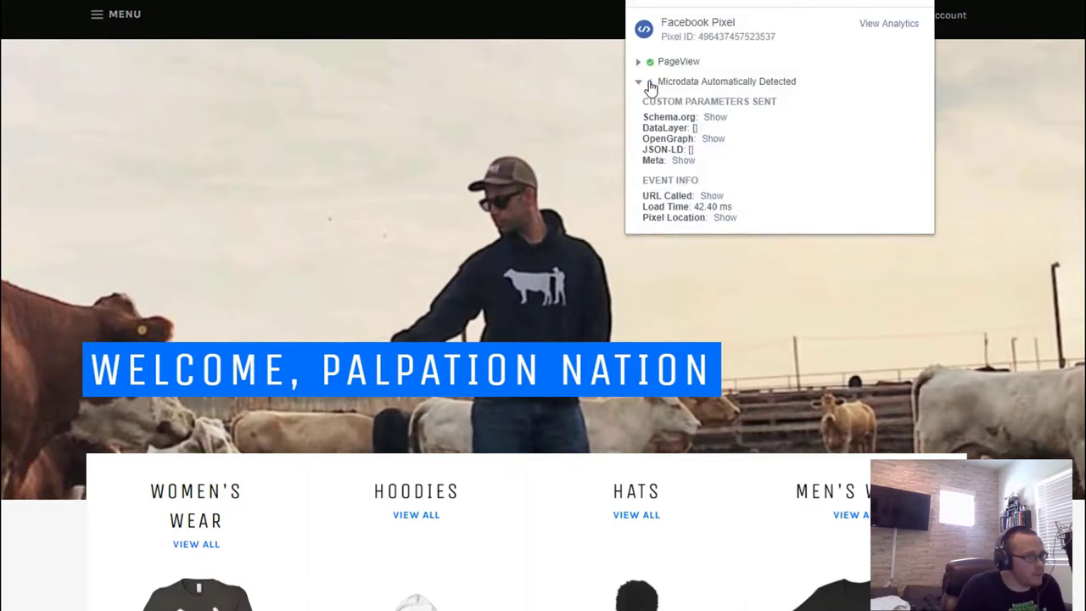
pyautogui.click(1006, 426)
# Add the Lady Fist Collection shirt from the Women's Wear collection to the cart and open the shopping cart.
pyautogui.scroll(-9, 575, 224)
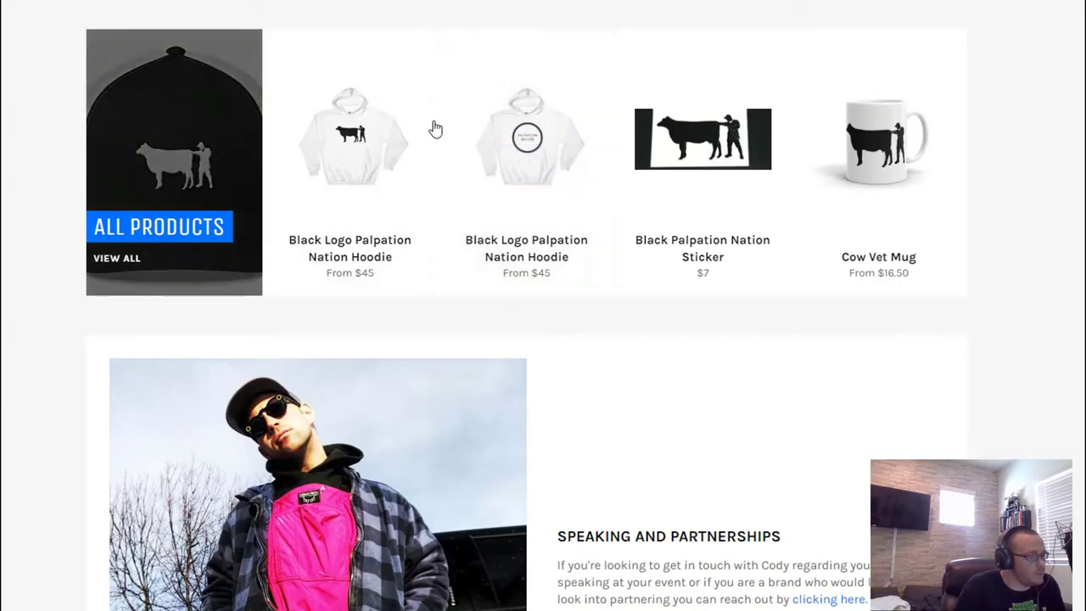
pyautogui.scroll(4, 510, 171)
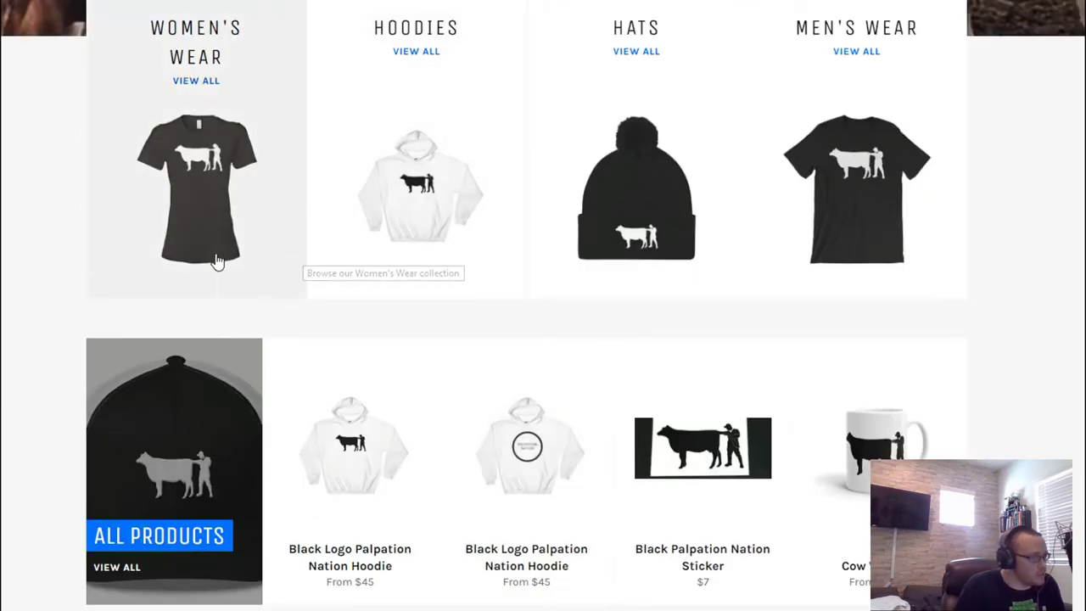
pyautogui.click(239, 271)
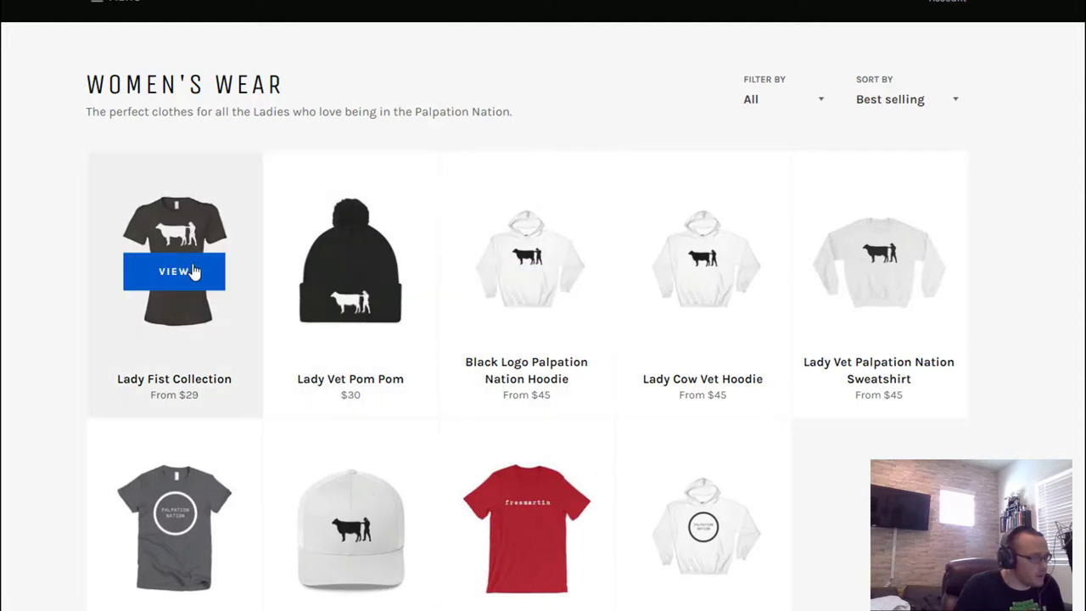
pyautogui.click(193, 271)
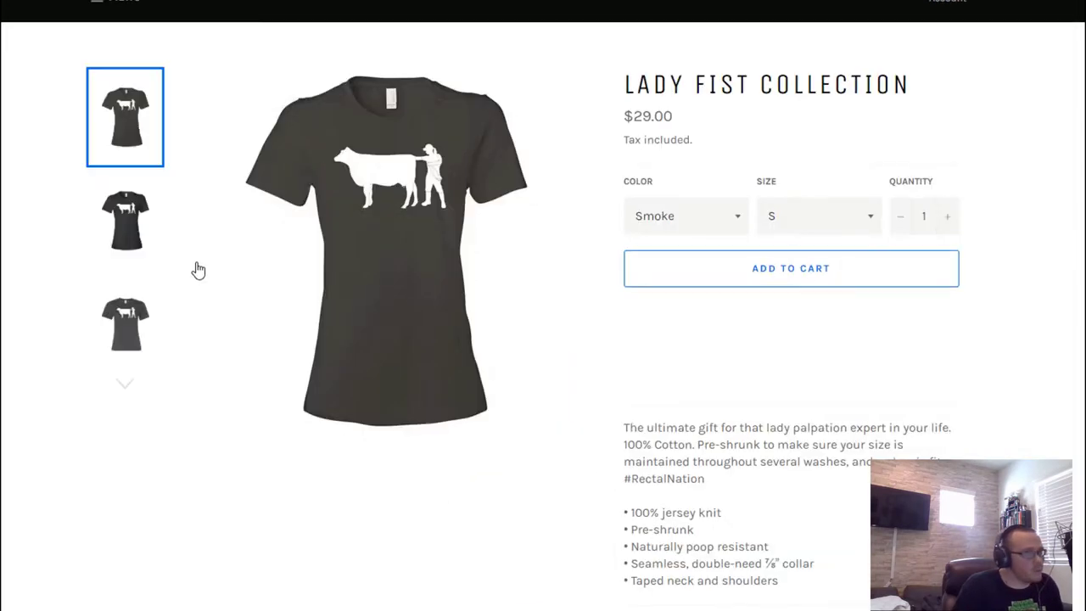
pyautogui.click(764, 273)
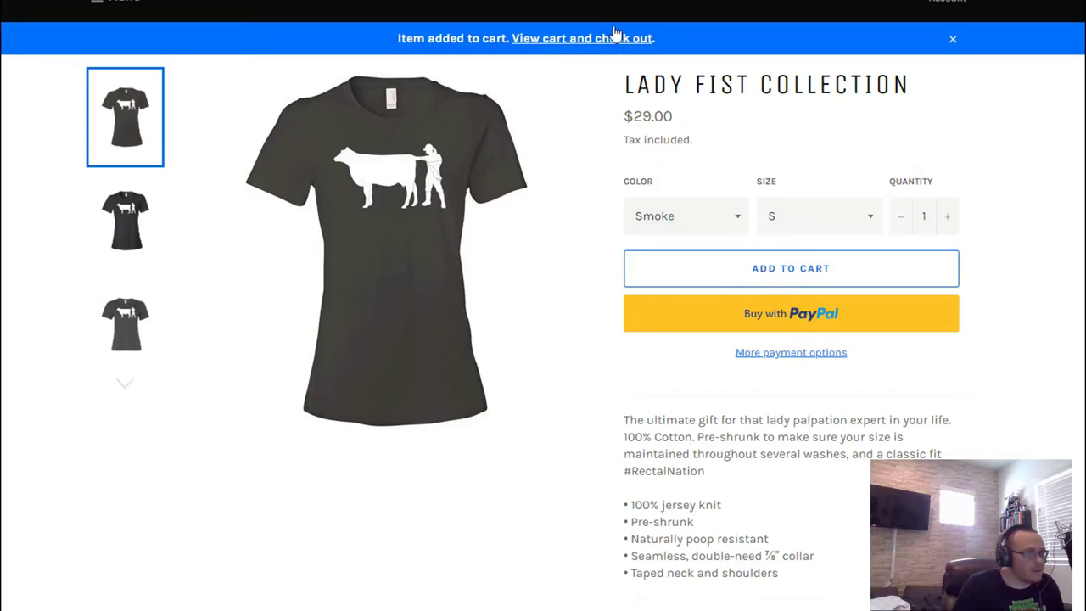
pyautogui.click(628, 39)
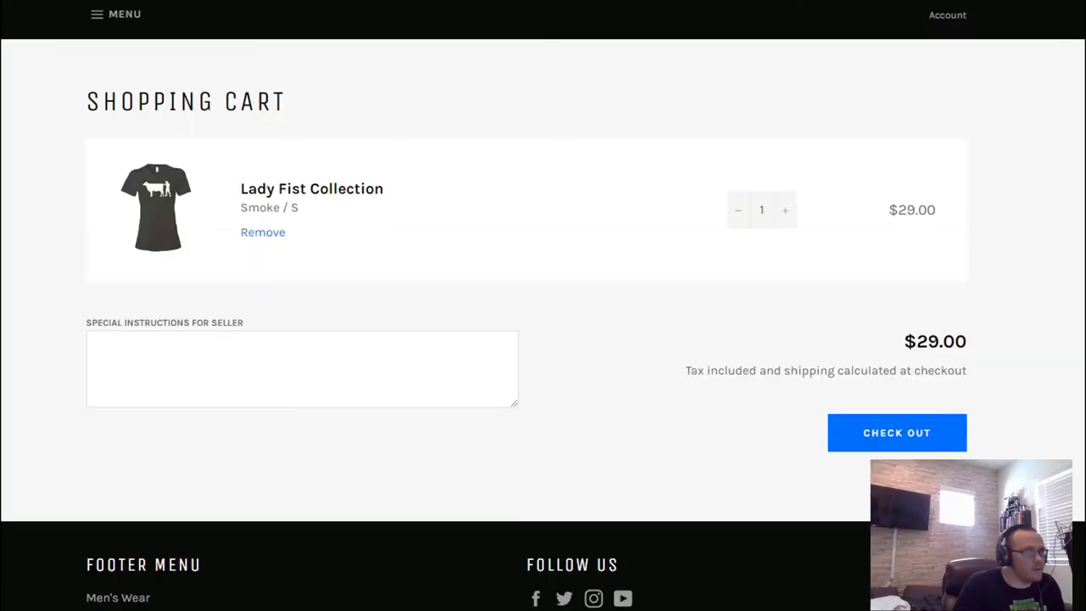
# Inspect the Facebook pixel events on the shopping cart page, expanding the automatically detected microdata.
pyautogui.click(921, 0)
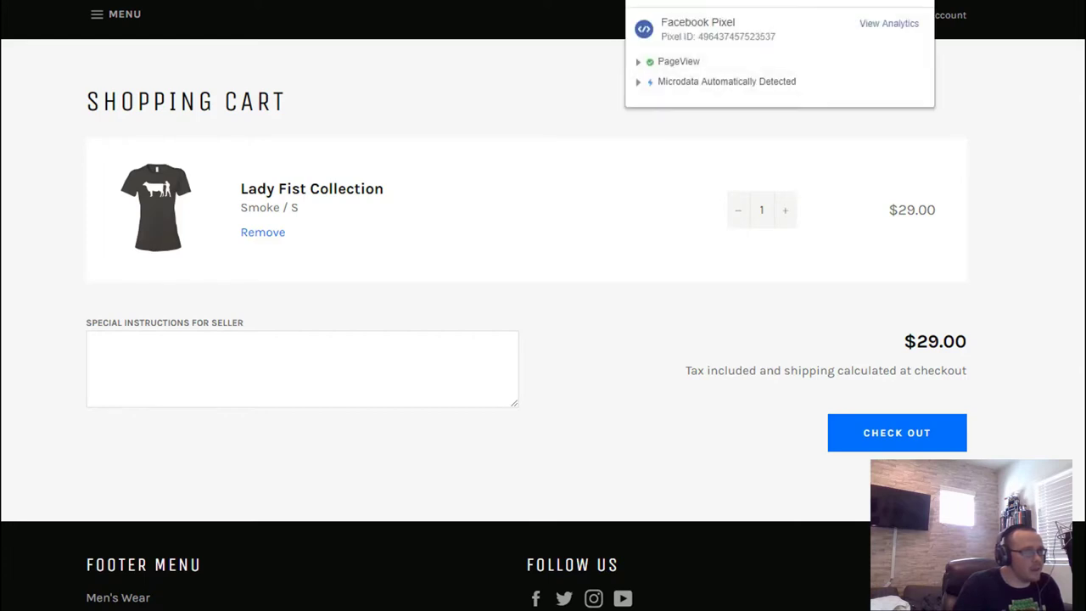
pyautogui.click(643, 84)
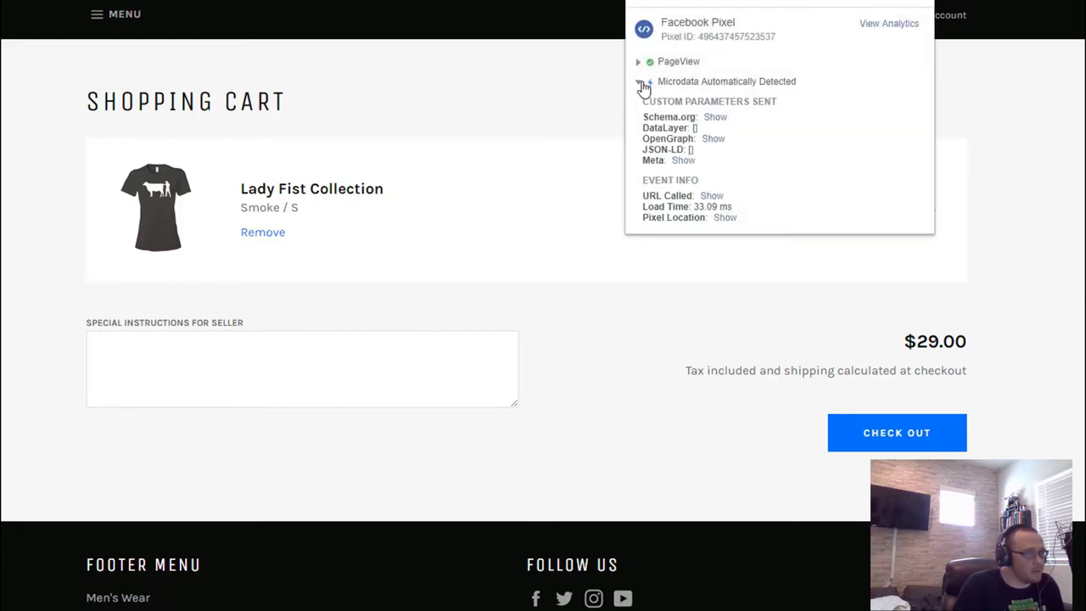
pyautogui.click(1035, 160)
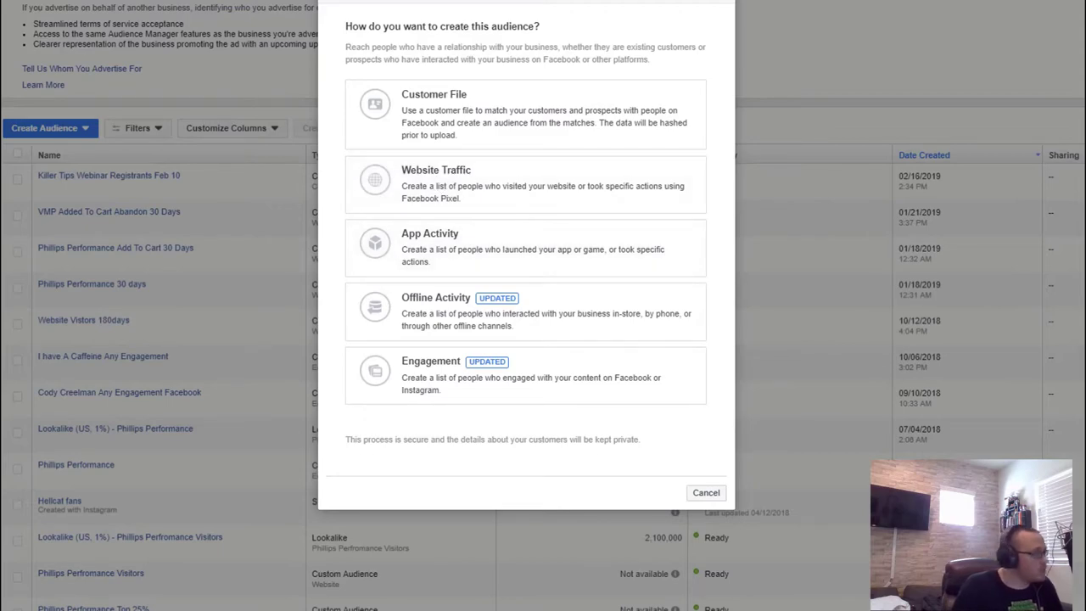
# In Facebook's audience creation, start a custom audience based on app activity and review the apps available as its source.
pyautogui.click(456, 252)
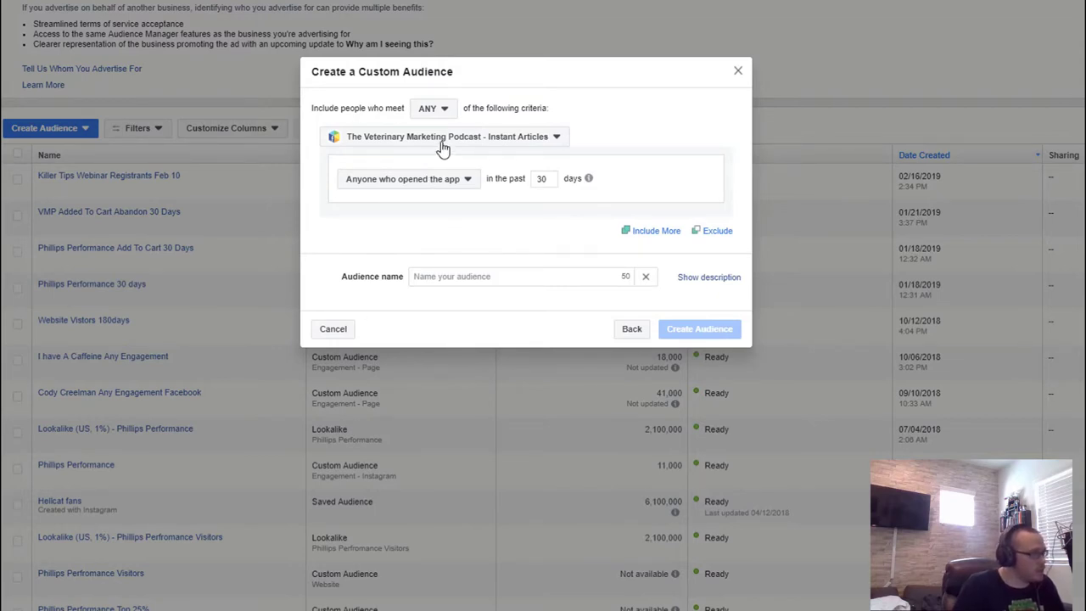
pyautogui.click(443, 146)
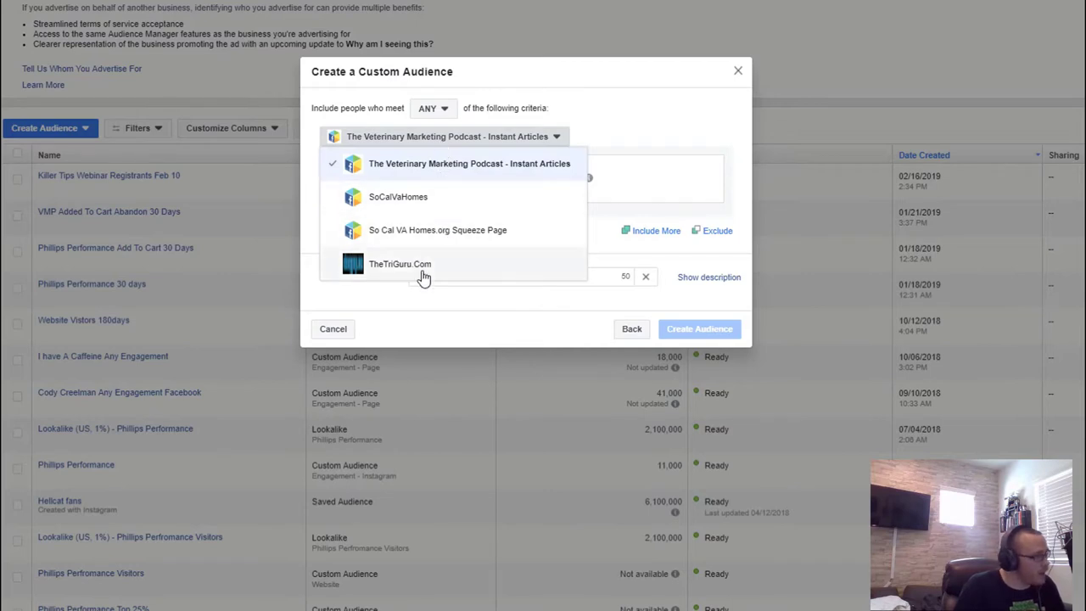
pyautogui.click(543, 318)
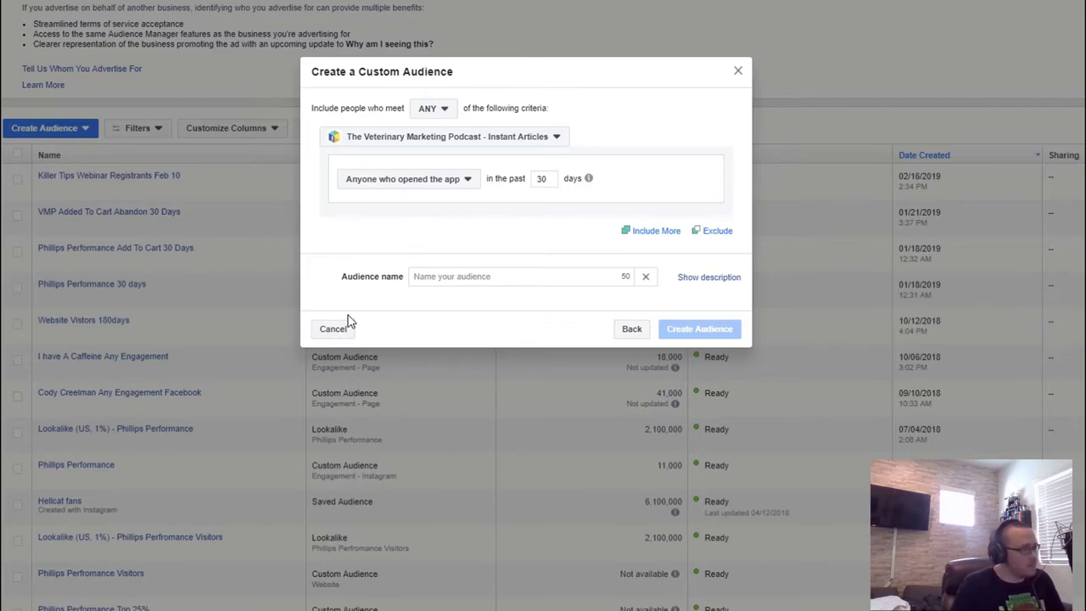
# Review the criteria for an app activity audience and the event criteria for an offline activity audience, closing audience creation without saving.
pyautogui.click(418, 180)
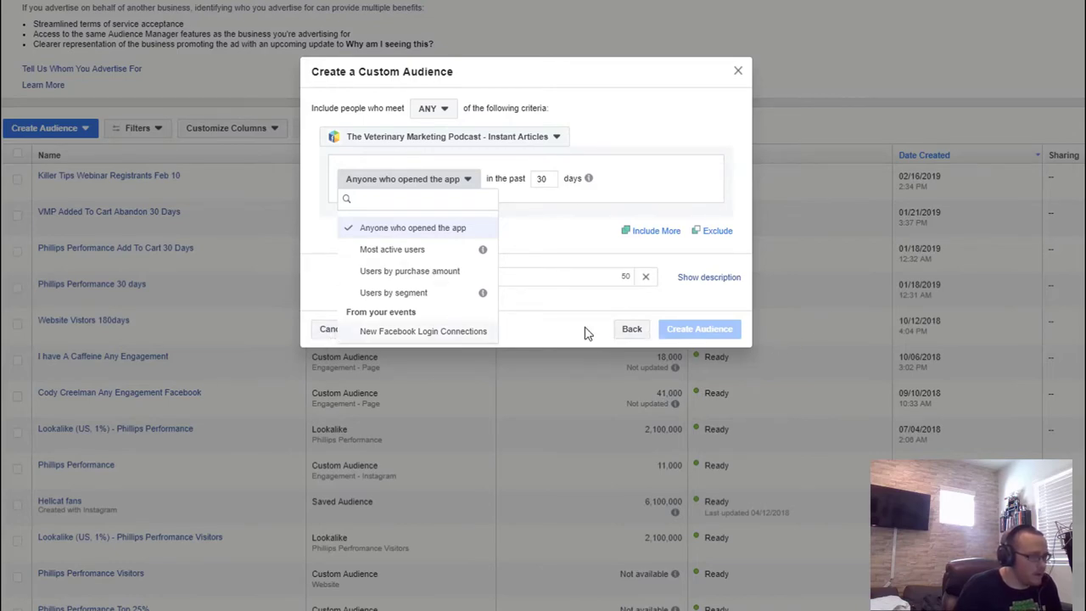
pyautogui.click(635, 331)
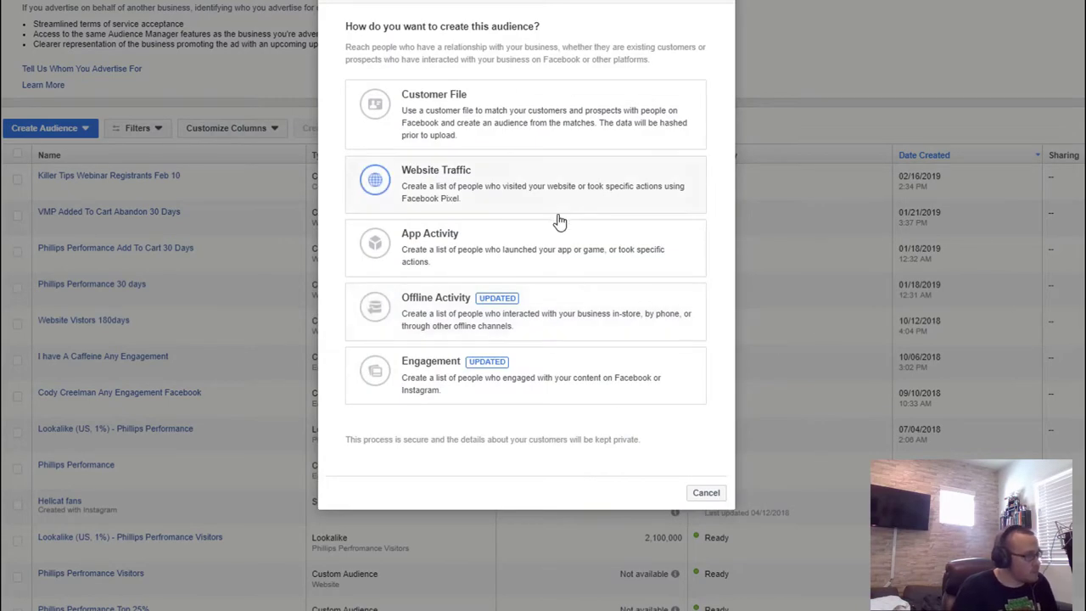
pyautogui.click(592, 313)
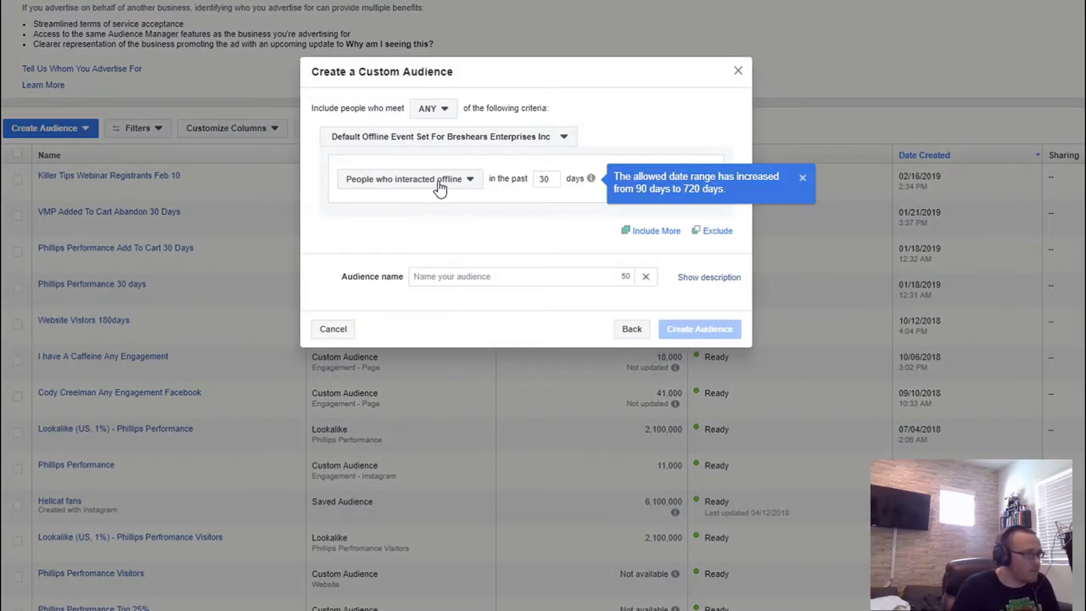
pyautogui.click(437, 185)
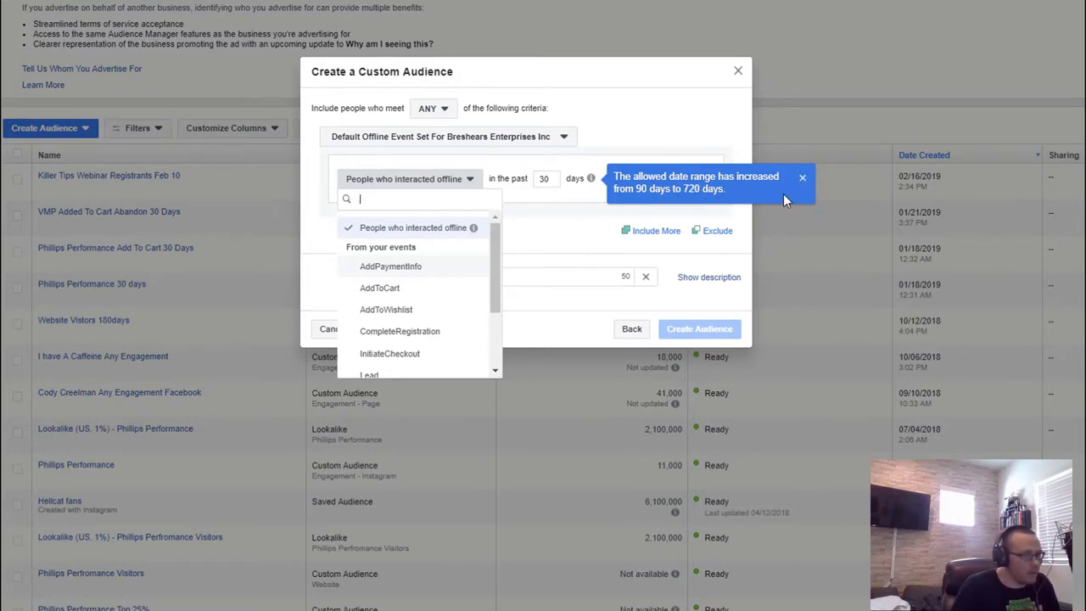
pyautogui.click(804, 177)
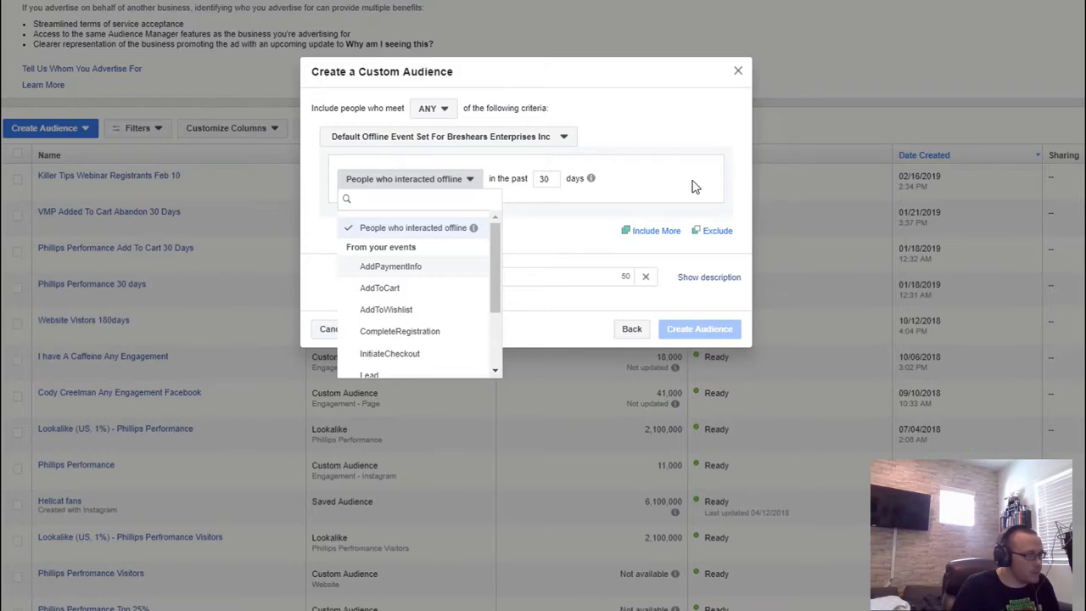
pyautogui.click(537, 219)
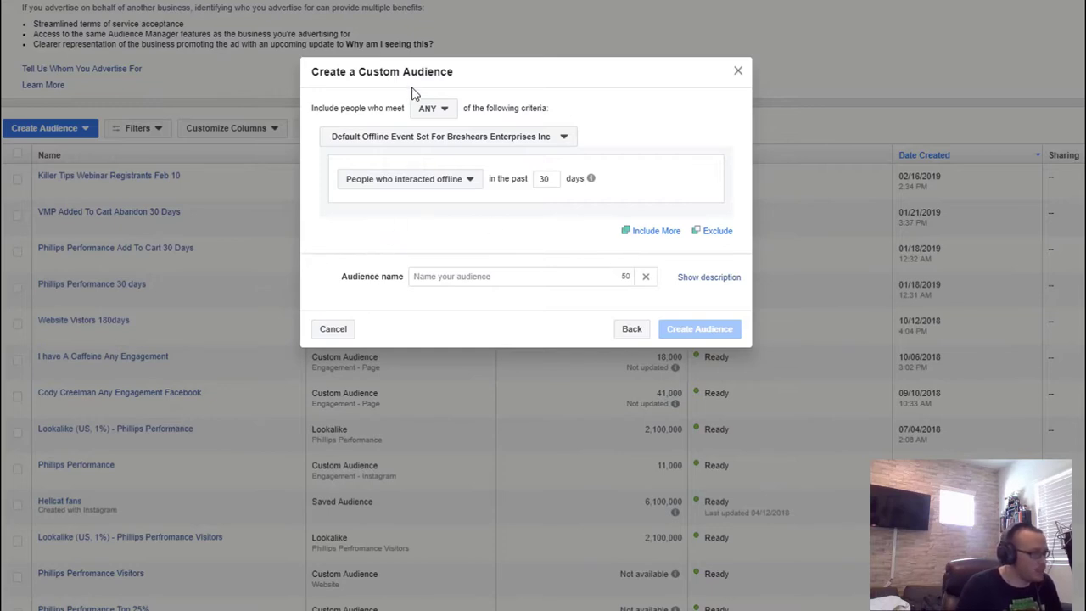
pyautogui.click(338, 330)
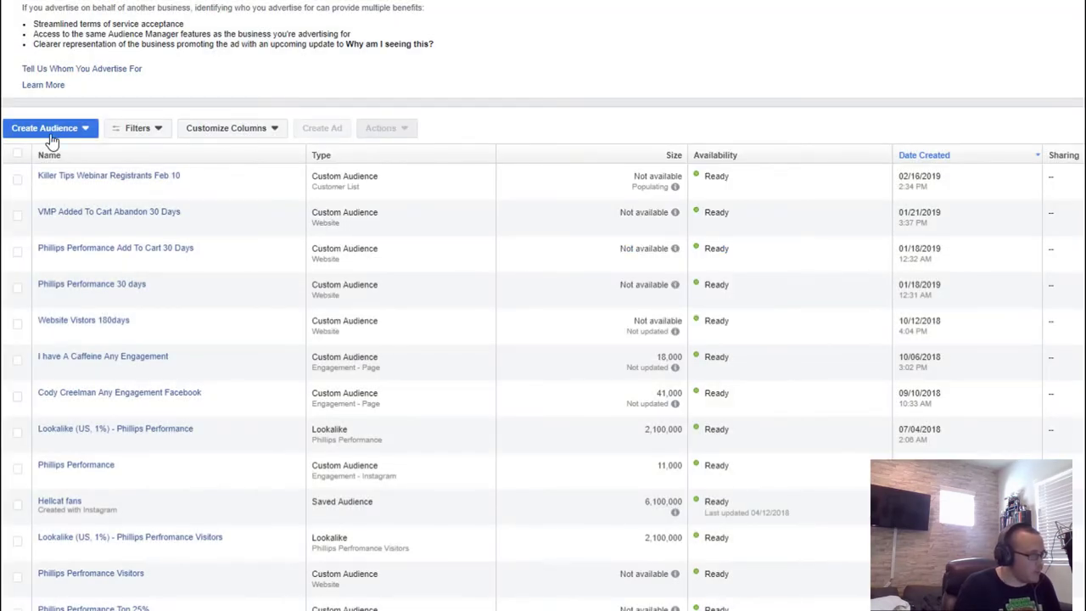
# Start a custom audience based on video engagement and review the available view-length criteria.
pyautogui.click(50, 134)
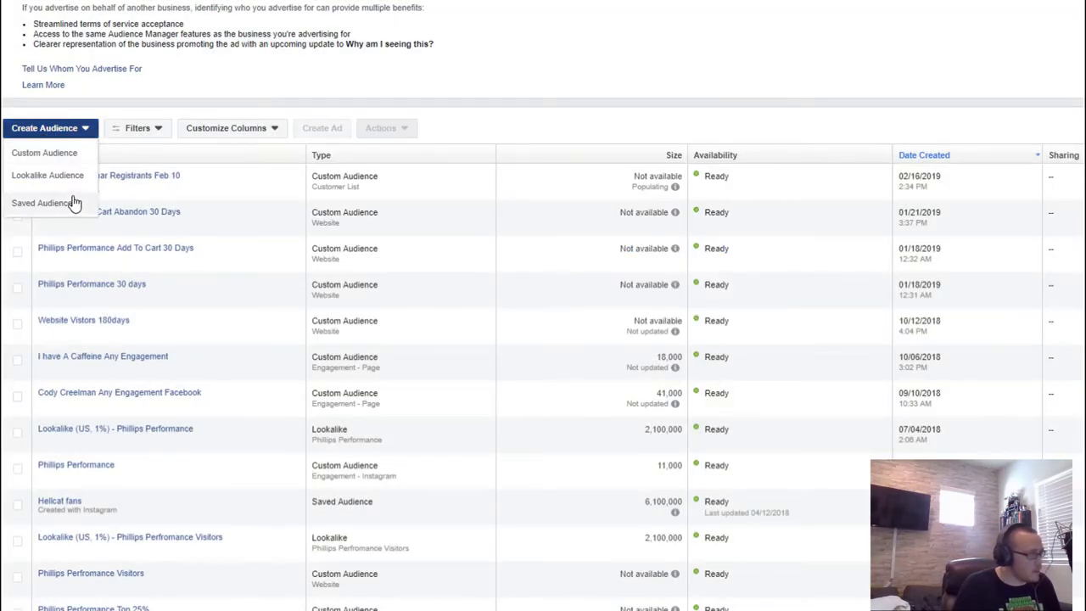
pyautogui.click(48, 154)
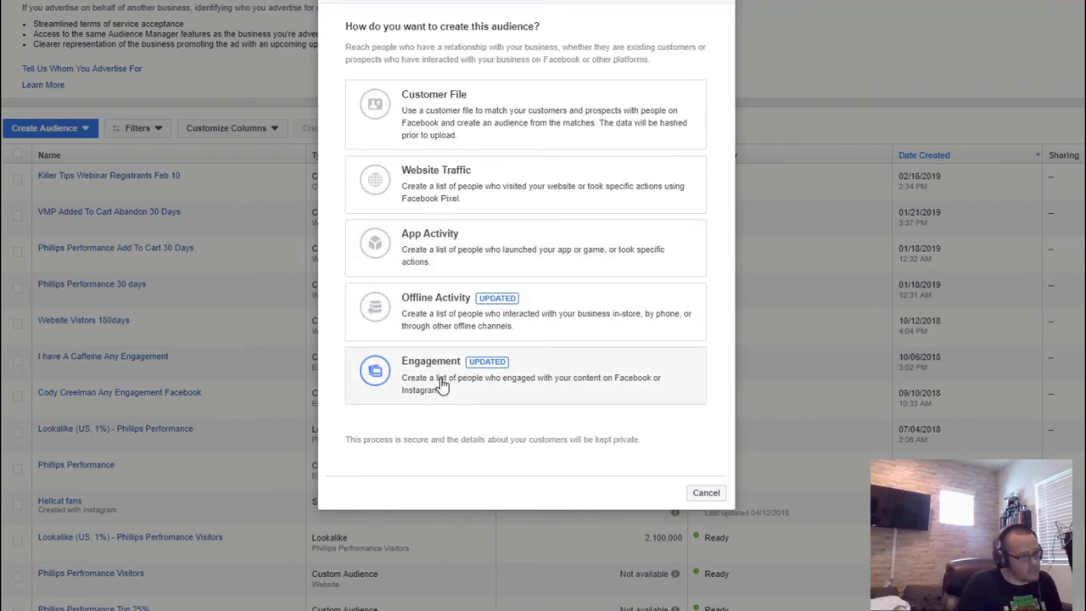
pyautogui.click(441, 386)
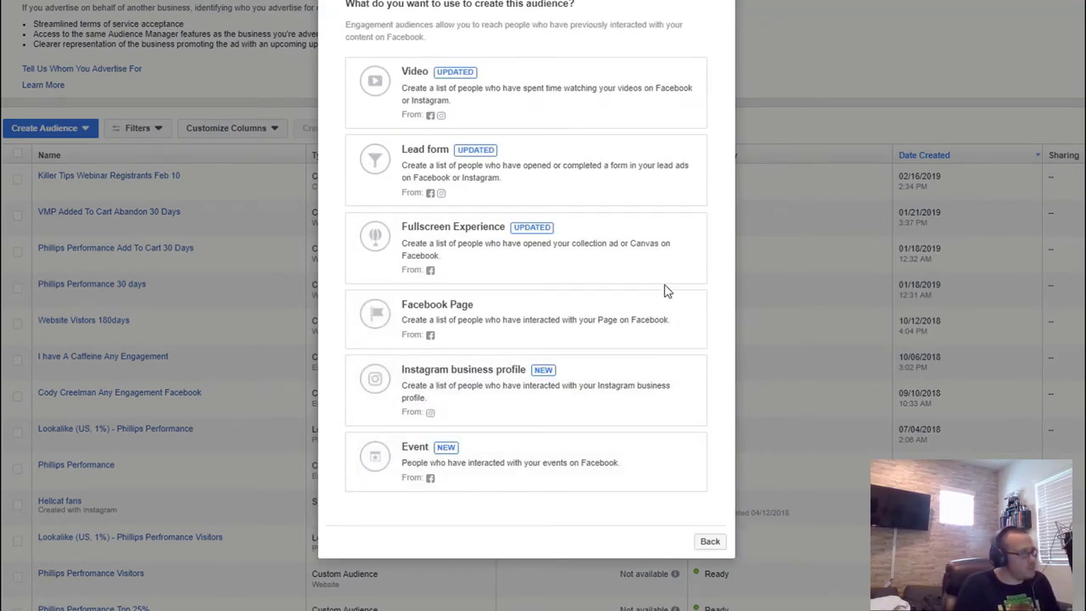
pyautogui.click(408, 90)
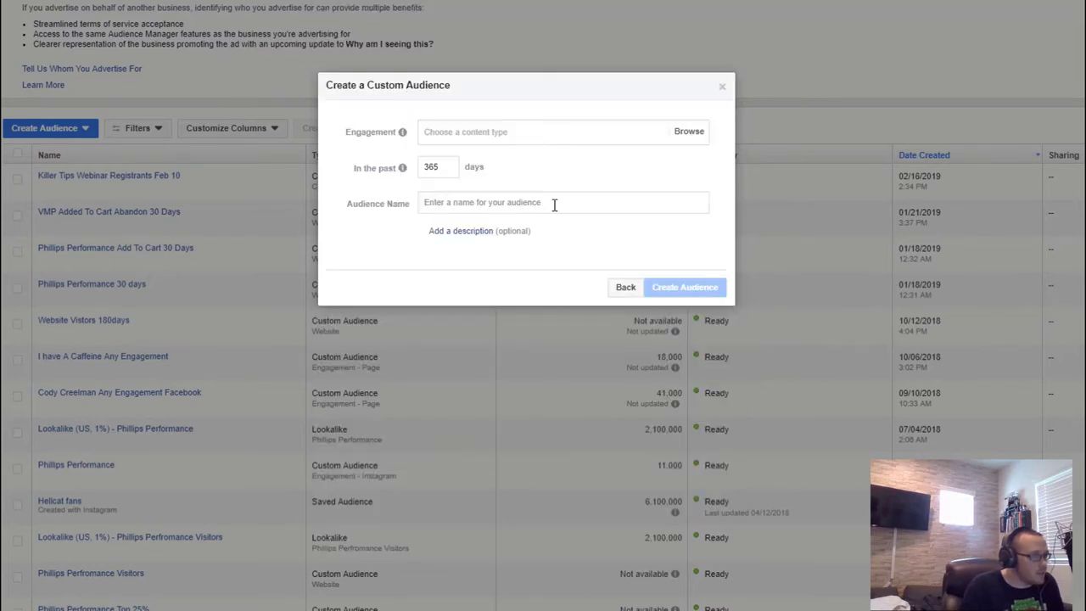
pyautogui.click(522, 131)
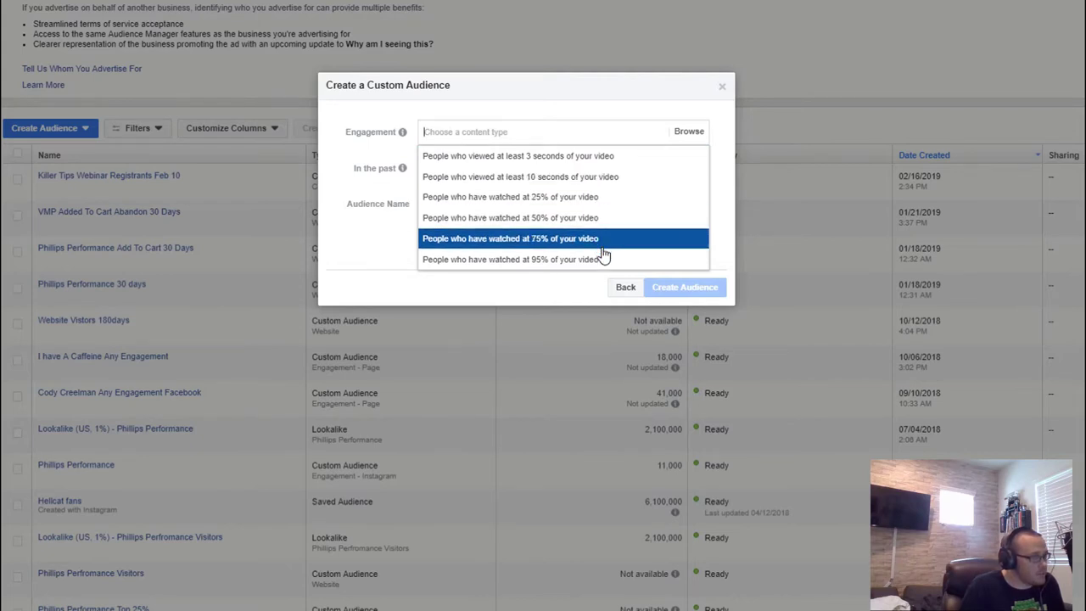
pyautogui.click(576, 296)
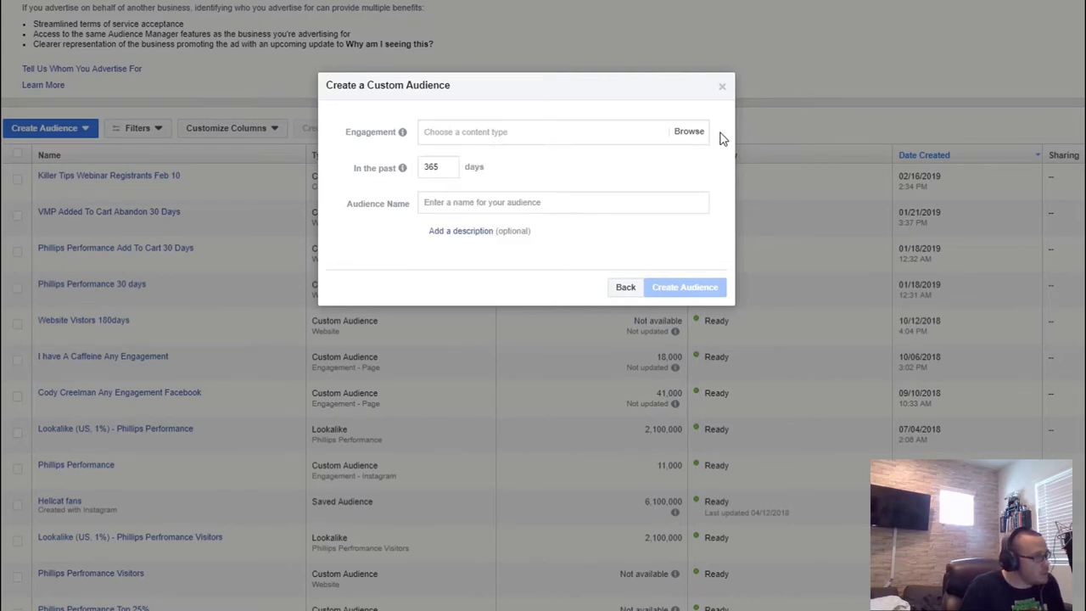
# Choose people who viewed at least 10 seconds of a video, review the selectable videos, and return to the engagement sources.
pyautogui.click(650, 136)
pyautogui.click(580, 176)
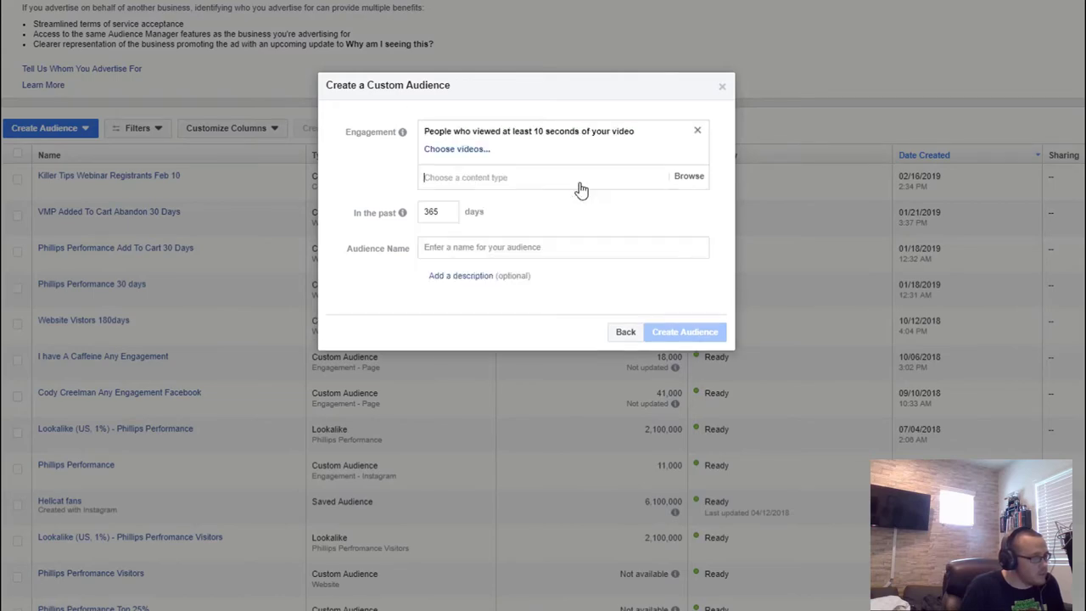
pyautogui.click(450, 151)
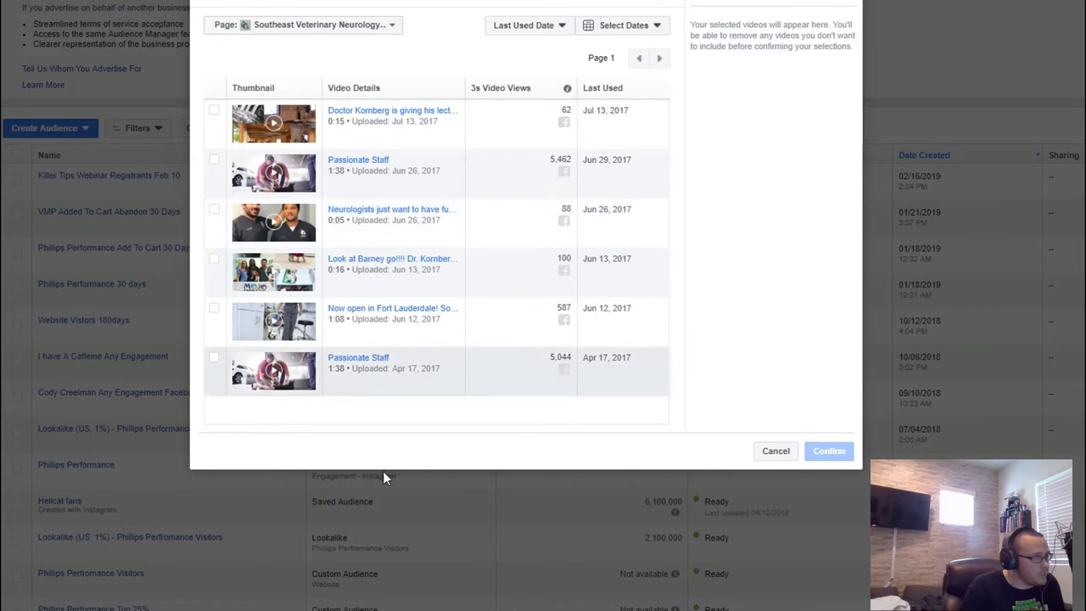
pyautogui.click(773, 452)
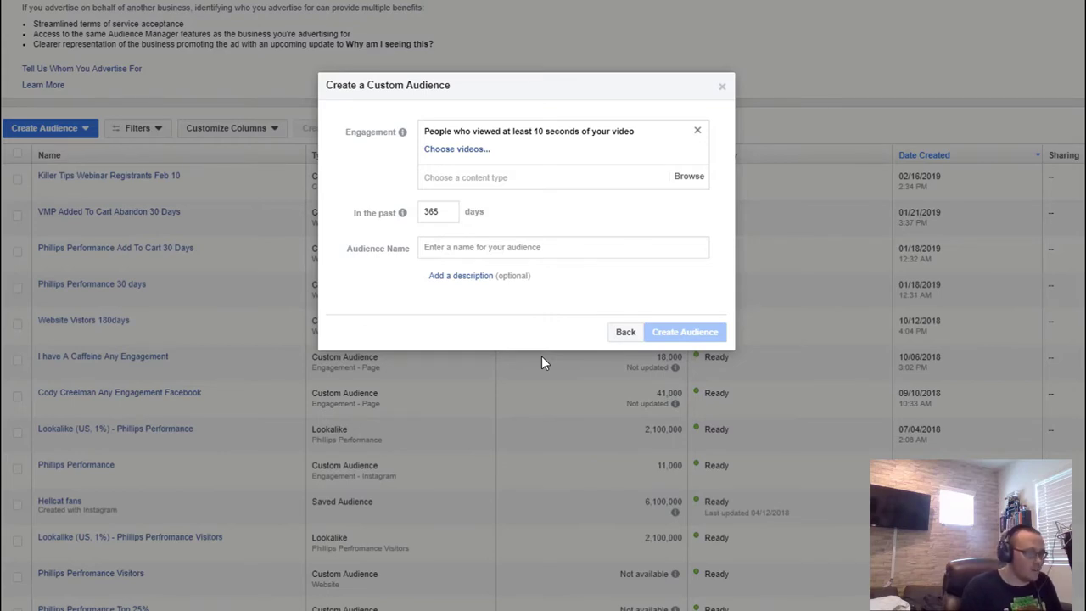
pyautogui.click(628, 335)
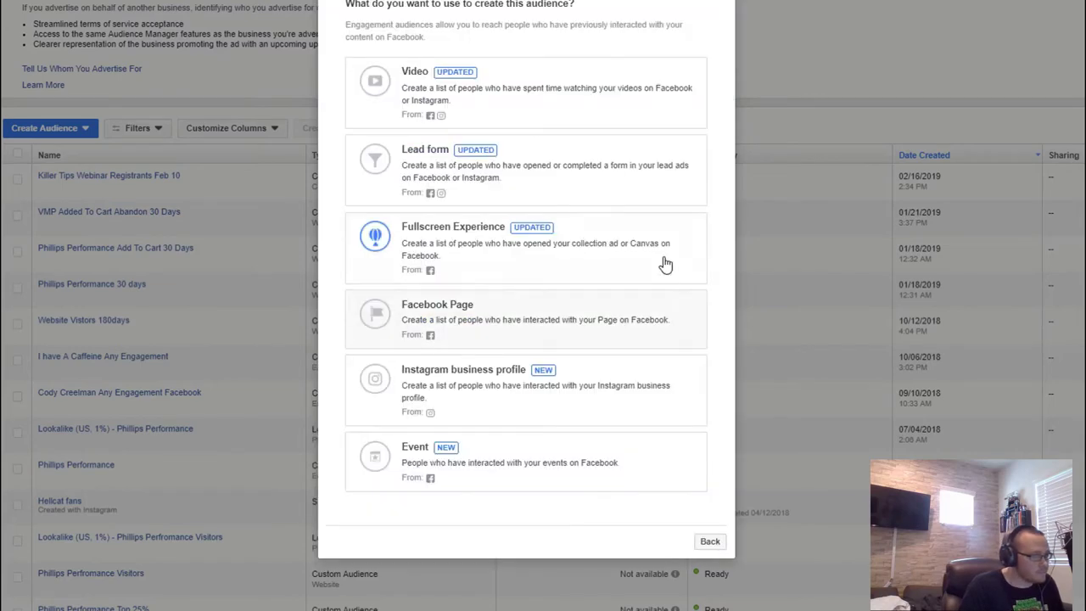
# Review the lead form audience's options for people who opened or submitted a form, and return to the engagement sources.
pyautogui.click(589, 174)
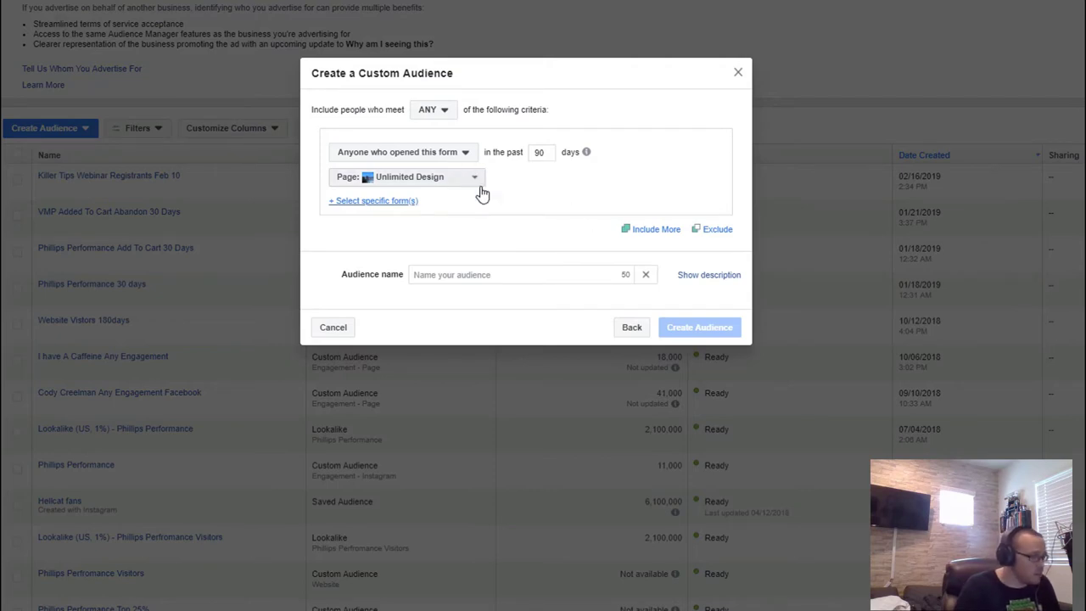
pyautogui.click(438, 155)
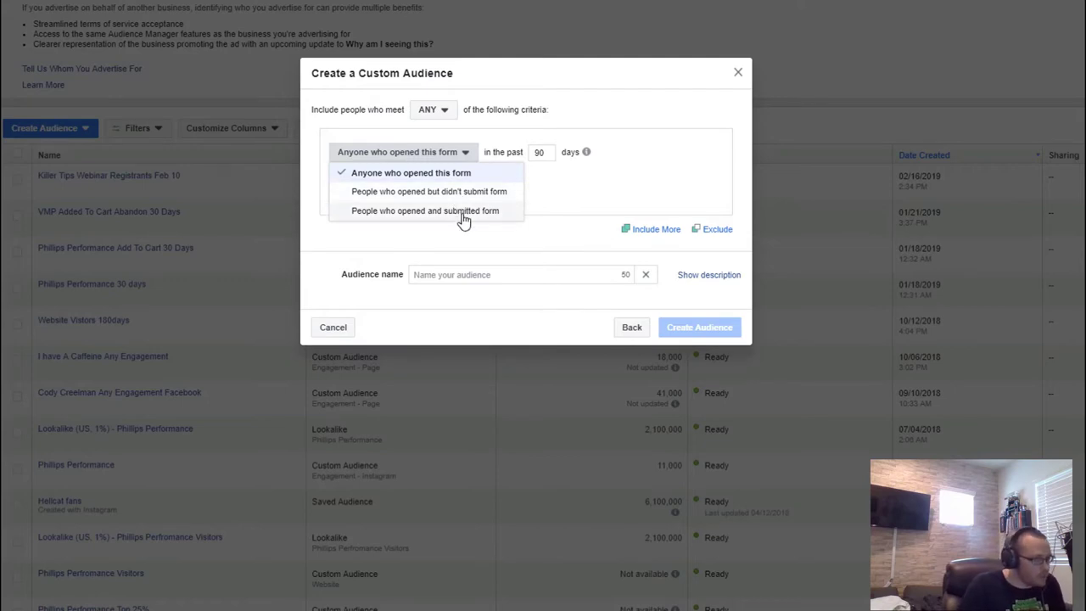
pyautogui.click(625, 196)
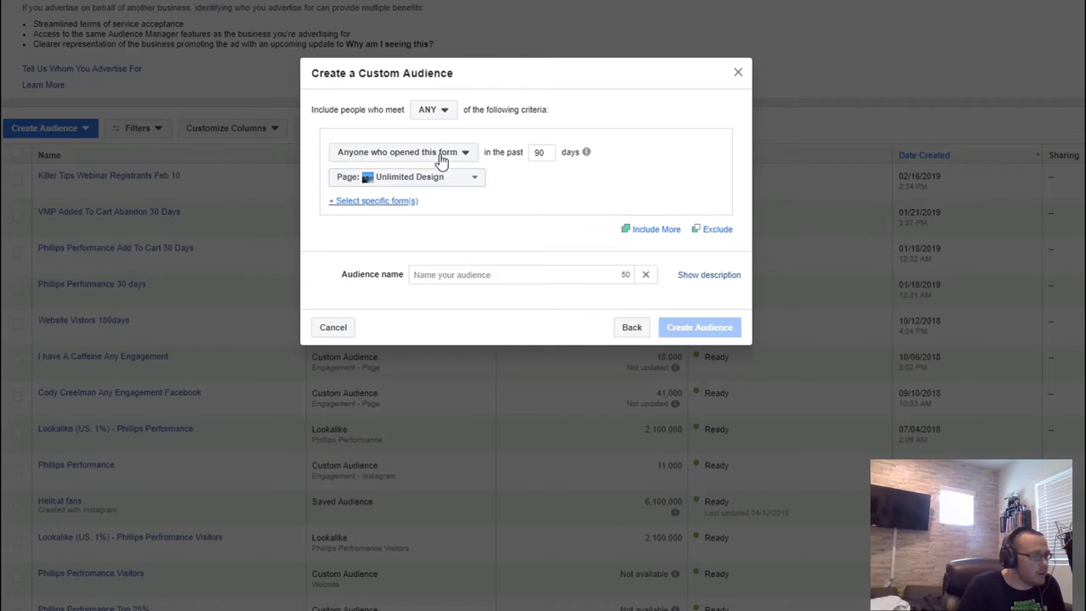
pyautogui.click(628, 330)
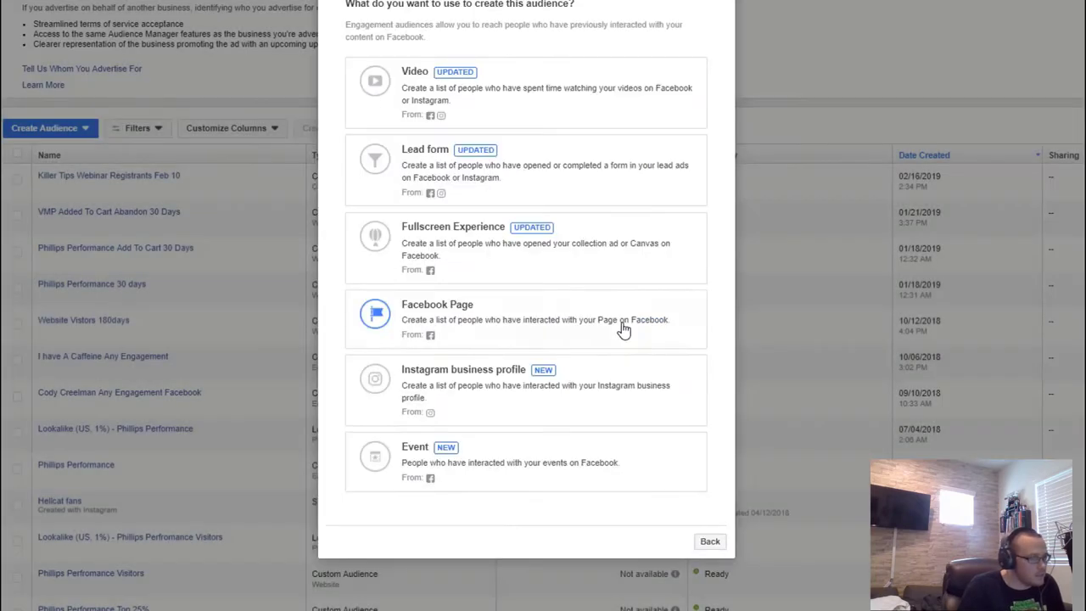
# Review the Fullscreen Experience audience's options for people who opened it or clicked its links, and return to the engagement sources.
pyautogui.click(431, 264)
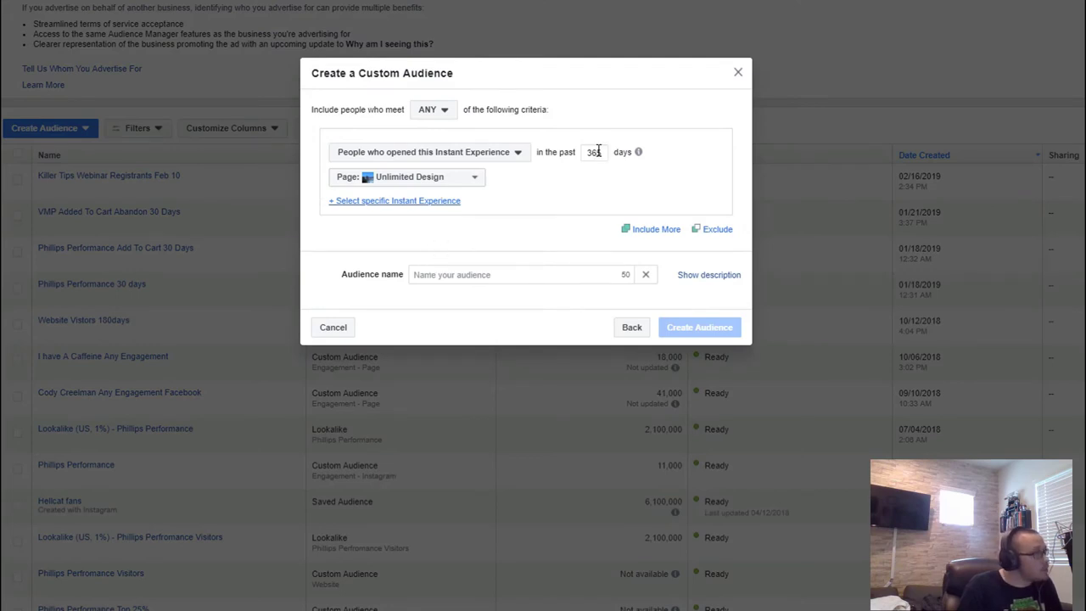
pyautogui.click(492, 156)
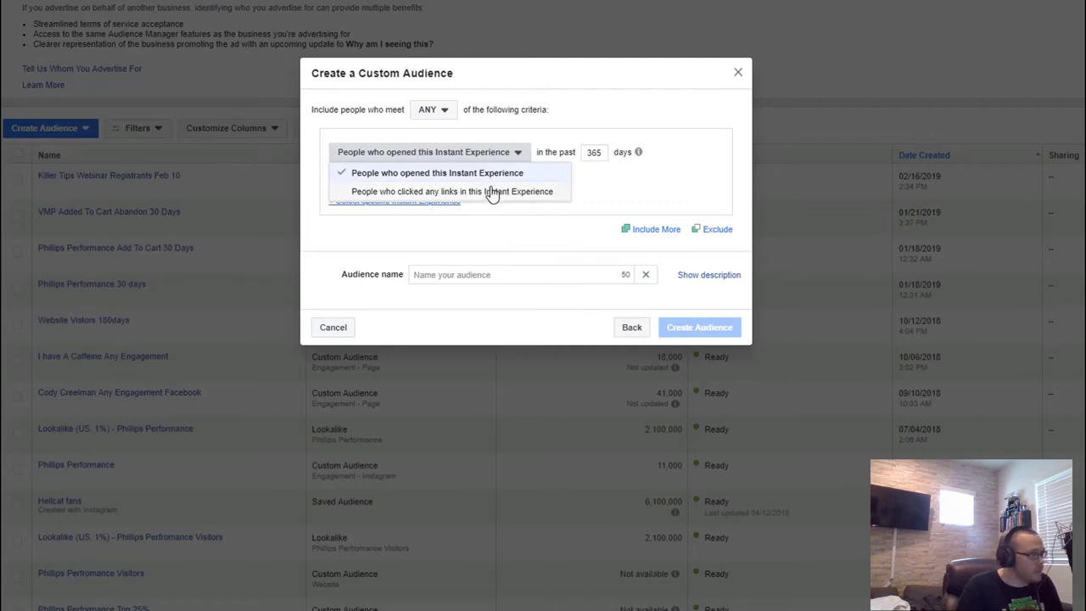
pyautogui.click(550, 243)
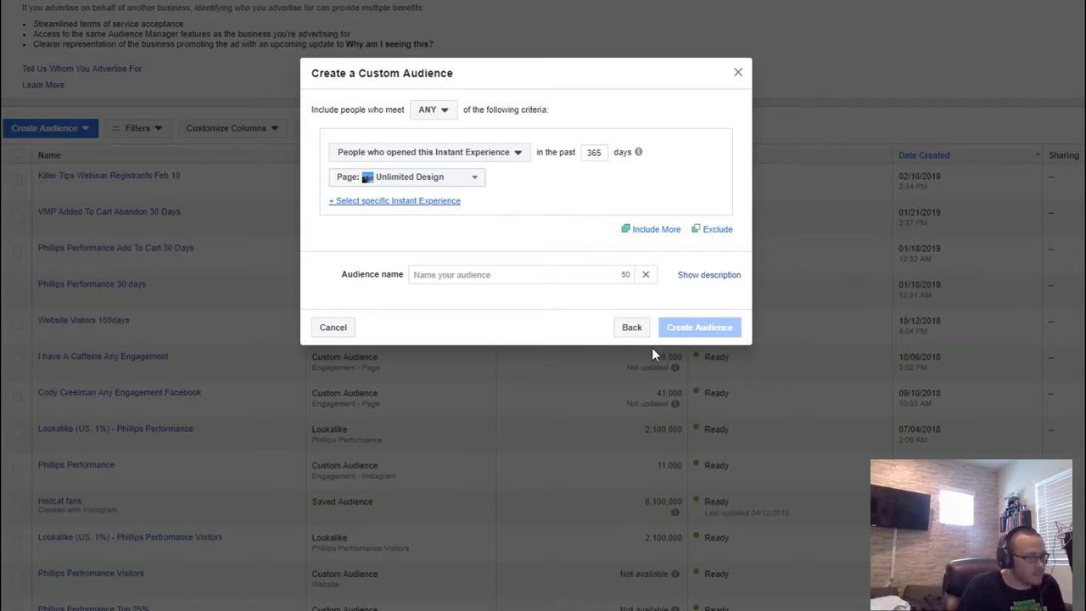
pyautogui.click(632, 329)
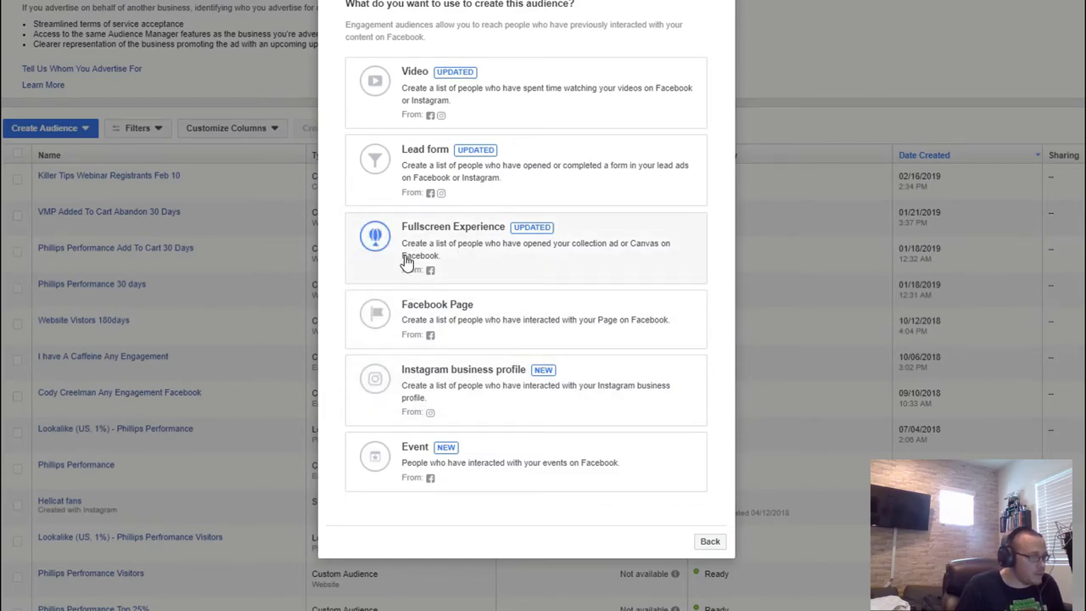
# Review the engagement criteria offered for a Facebook Page audience and return to the engagement sources.
pyautogui.click(415, 316)
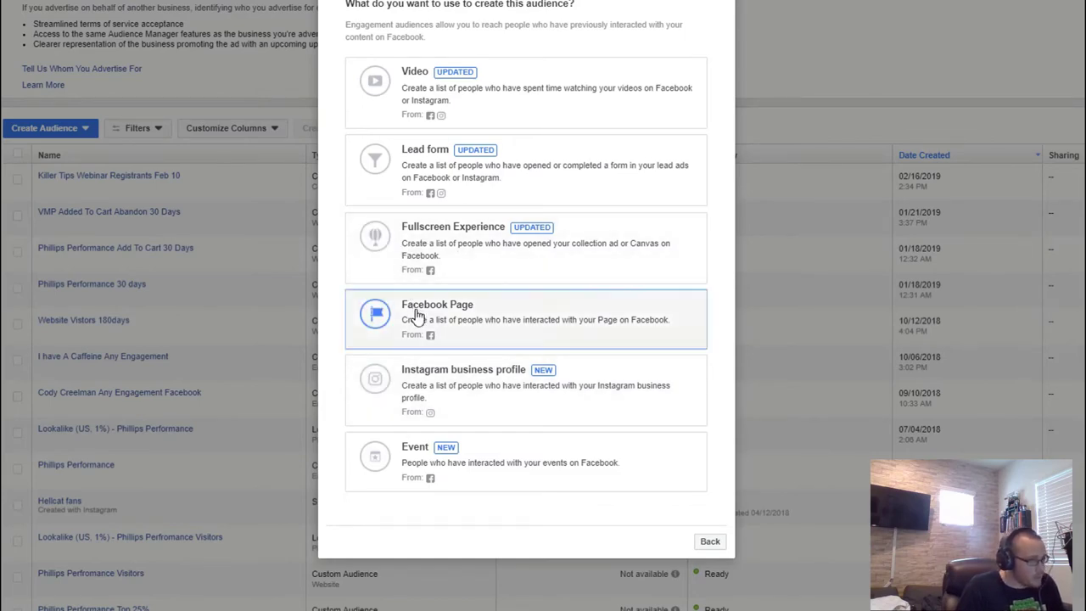
pyautogui.click(418, 179)
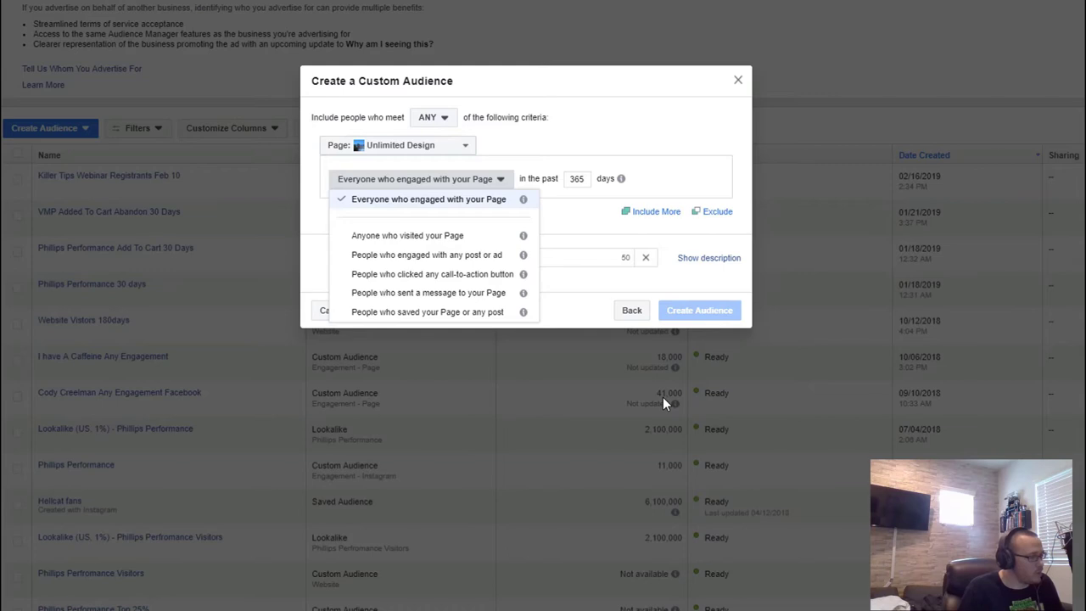
pyautogui.click(632, 311)
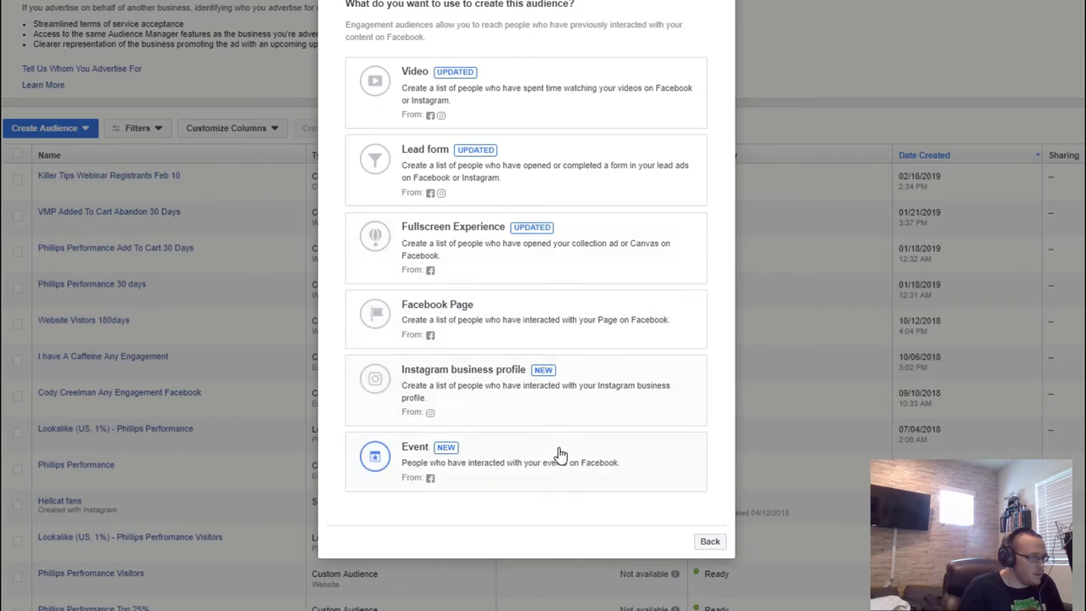
# Review the engagement criteria offered for an Instagram business profile audience and return to the engagement sources.
pyautogui.click(522, 409)
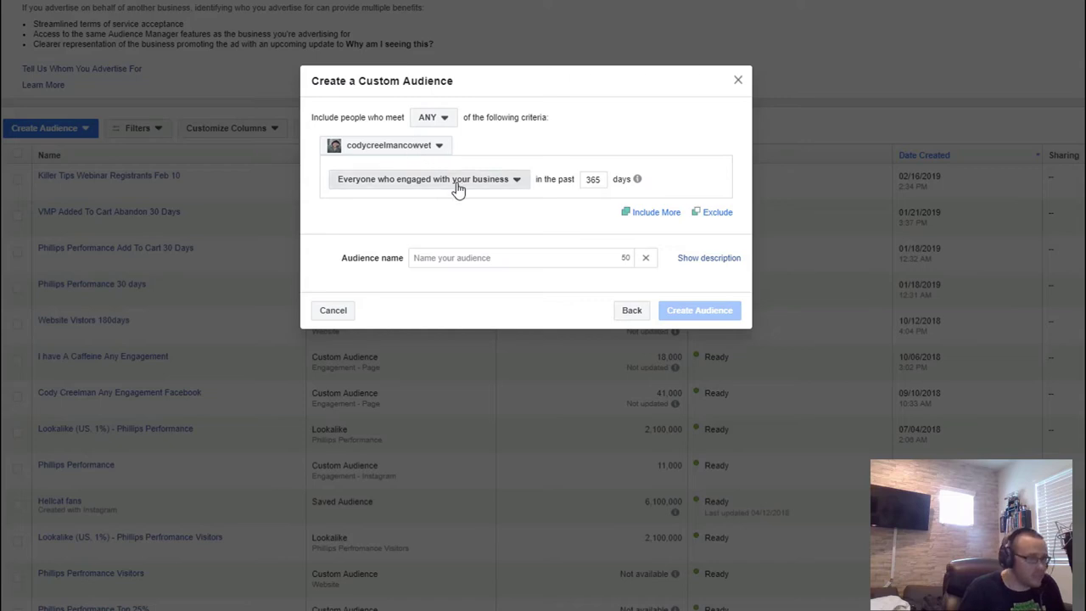
pyautogui.click(456, 182)
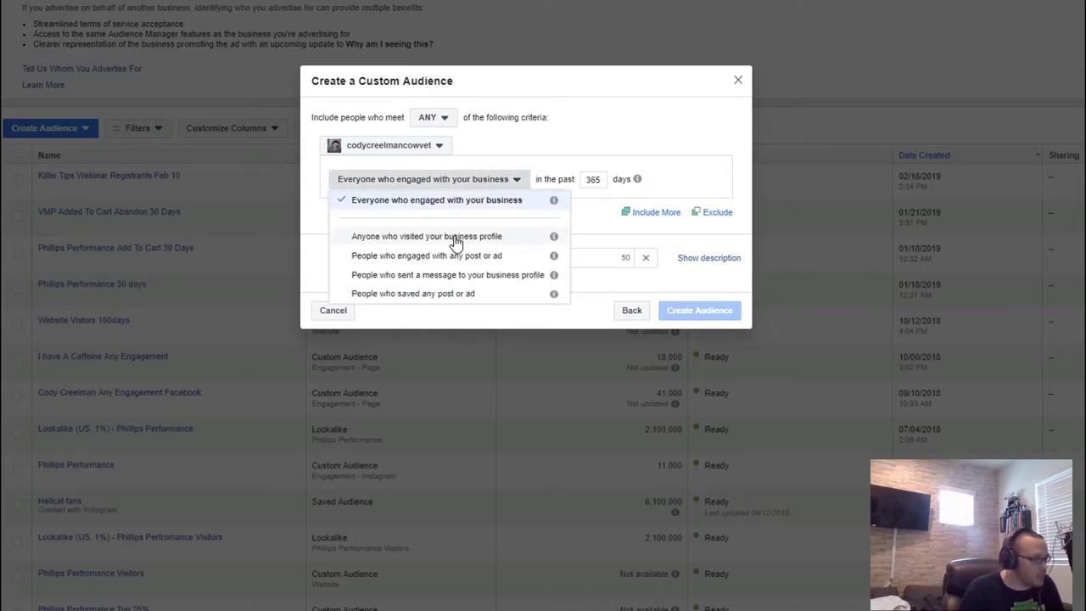
pyautogui.click(632, 310)
# Review the response and ticket criteria offered for an event audience and return to the engagement sources.
pyautogui.click(612, 474)
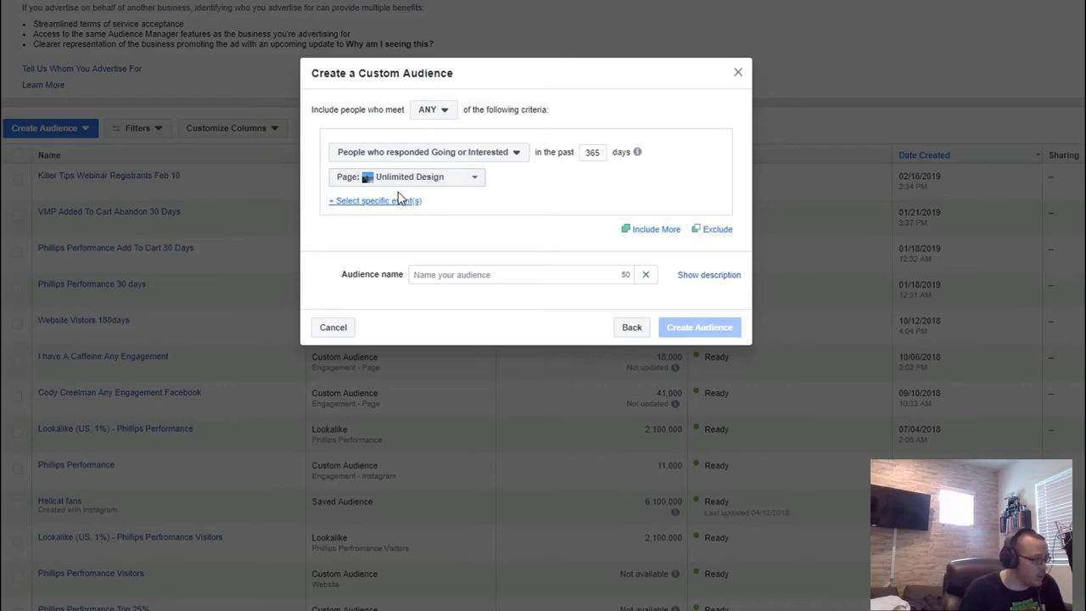
pyautogui.click(487, 158)
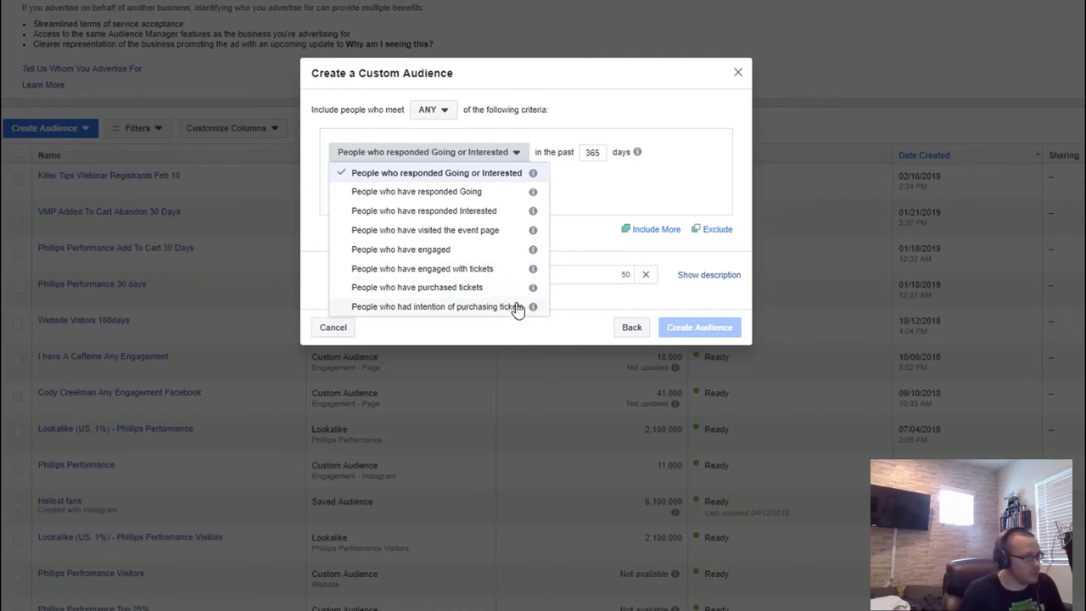
pyautogui.click(632, 329)
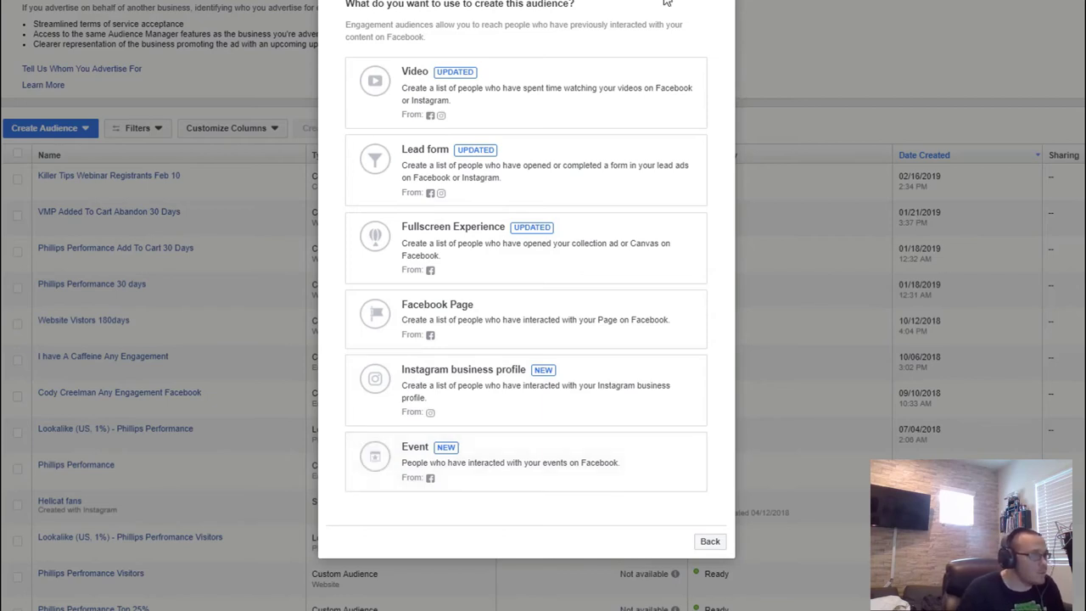
# Leave the engagement sources and start a lookalike audience with the personally named Facebook pixel as its value-based source.
pyautogui.click(184, 34)
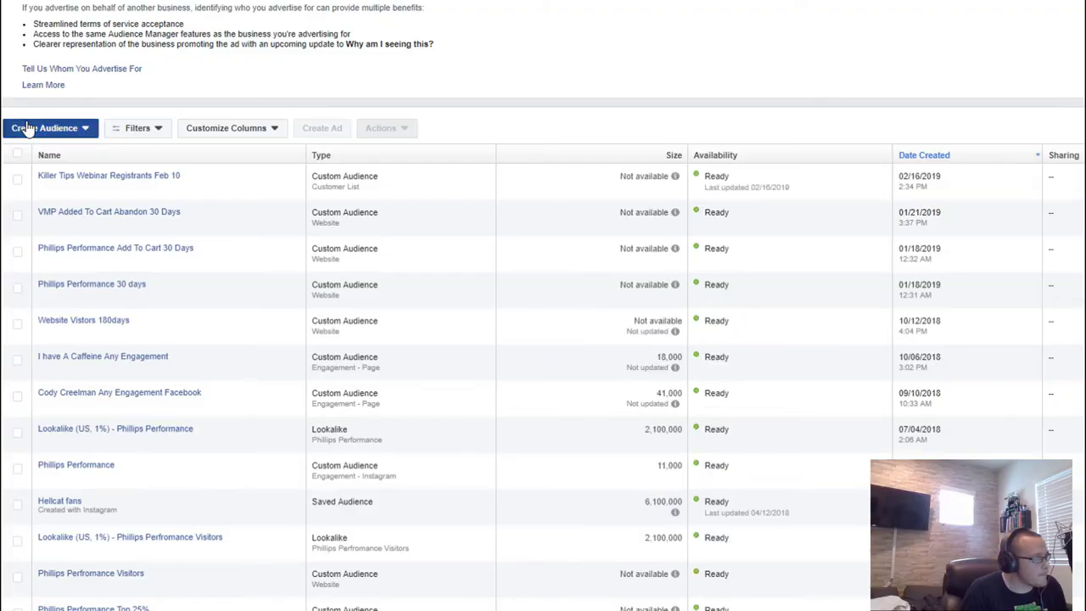
pyautogui.click(29, 127)
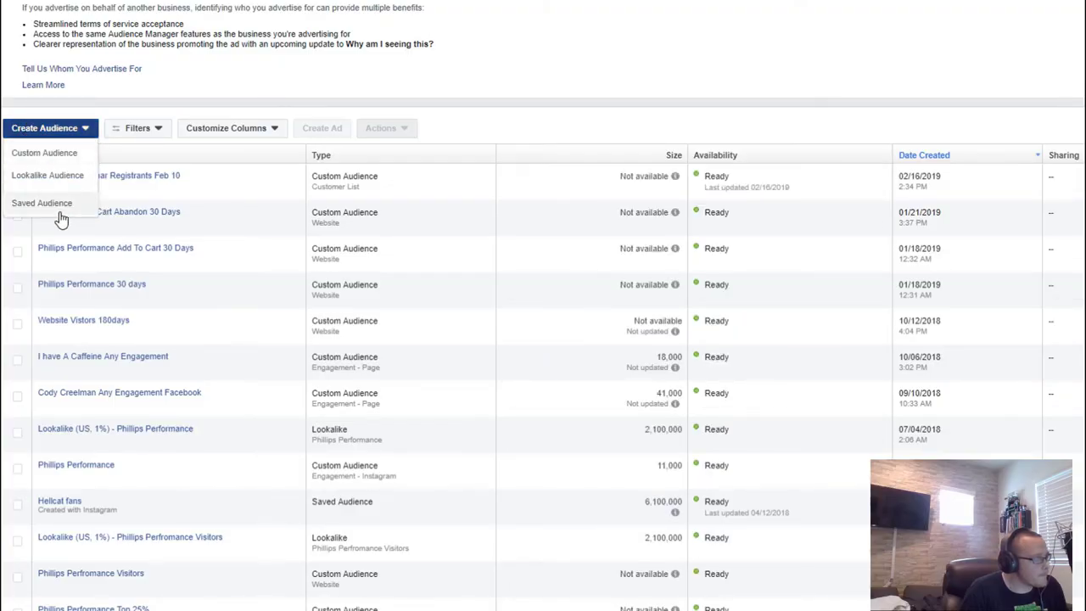
pyautogui.click(56, 178)
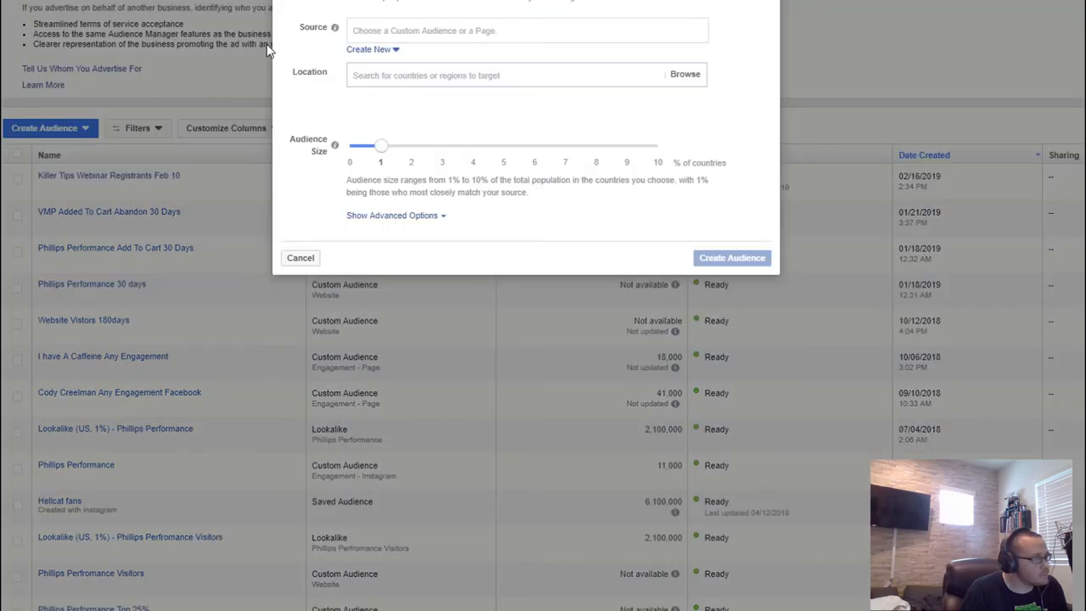
pyautogui.click(387, 29)
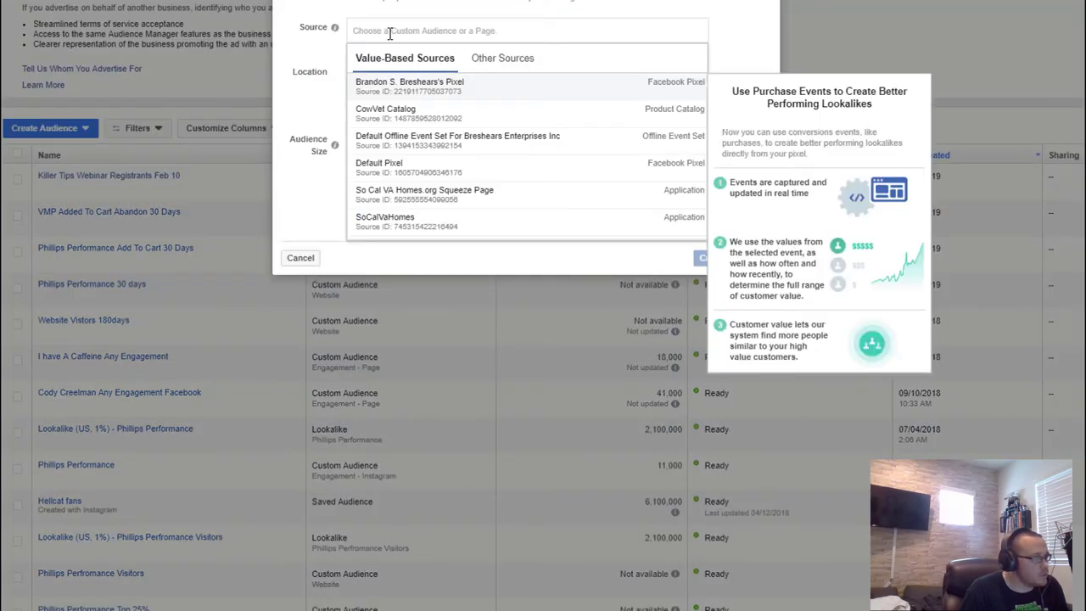
pyautogui.click(432, 95)
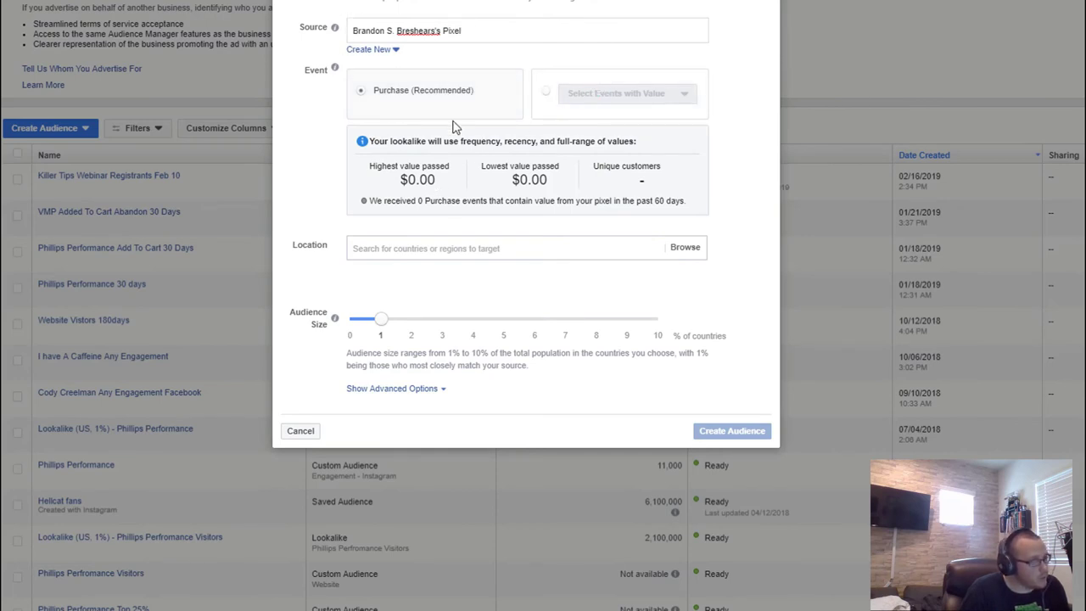
# Switch the lookalike event from Purchase to other events with value and review the events offered.
pyautogui.click(540, 106)
pyautogui.click(619, 95)
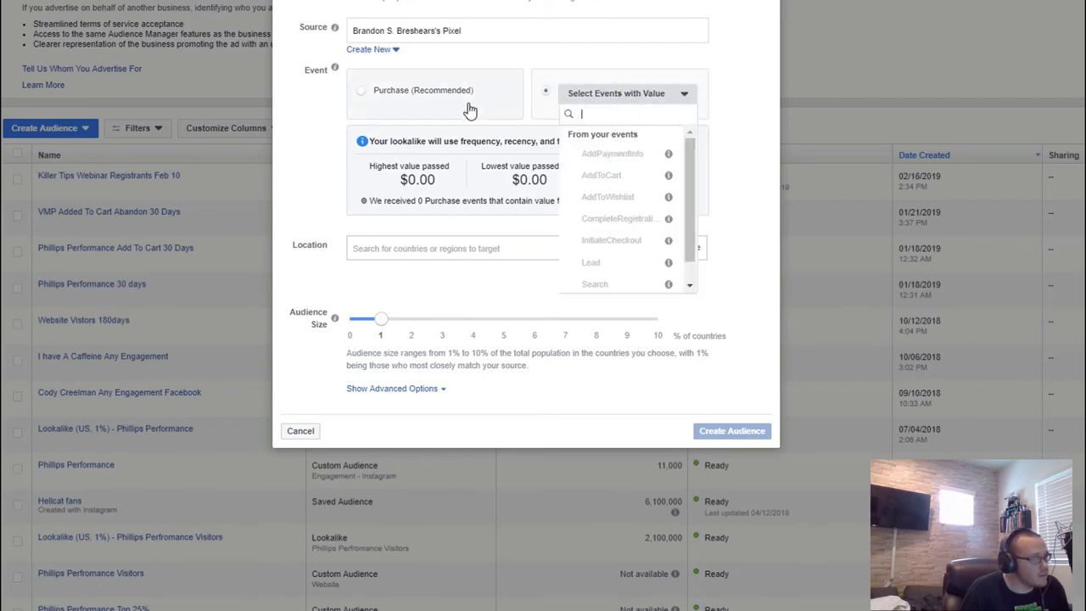
pyautogui.click(419, 292)
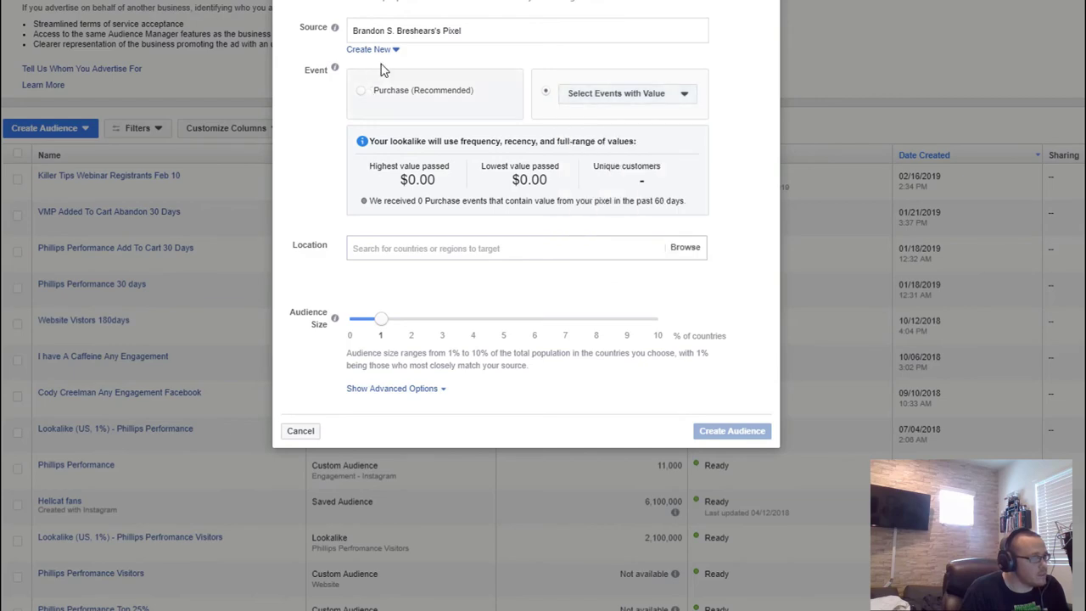
# Review the options for creating a new lookalike source, open the Custom Audience source types and close them.
pyautogui.click(382, 50)
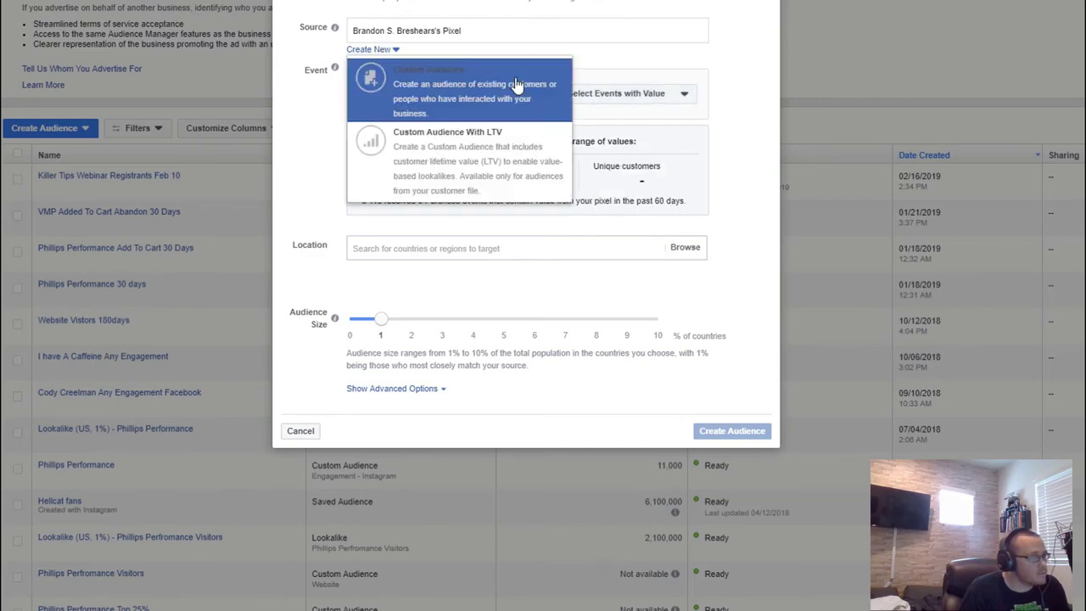
pyautogui.click(476, 89)
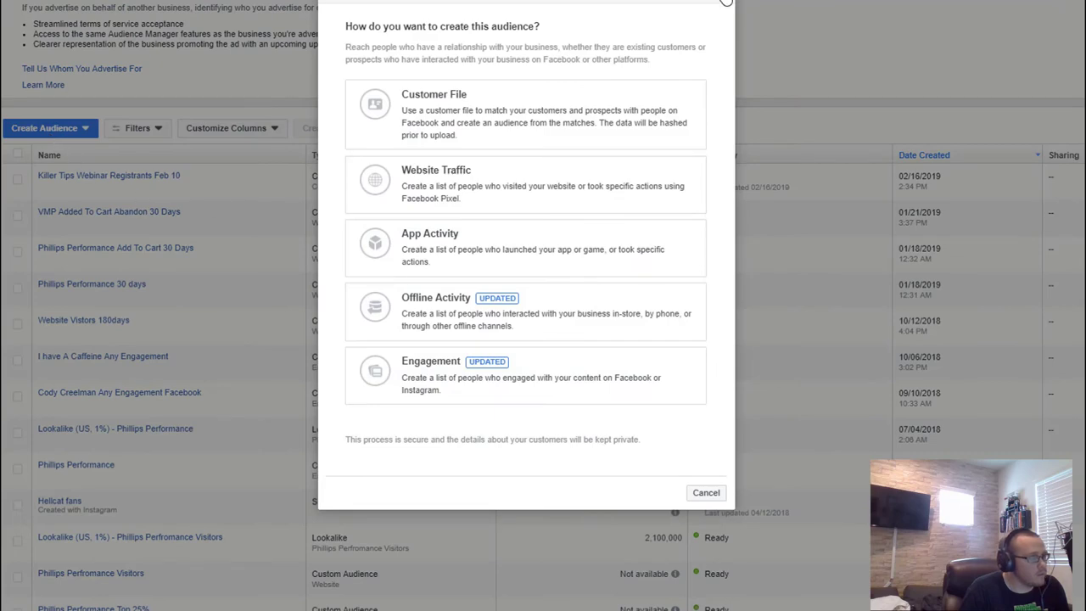
pyautogui.click(726, 2)
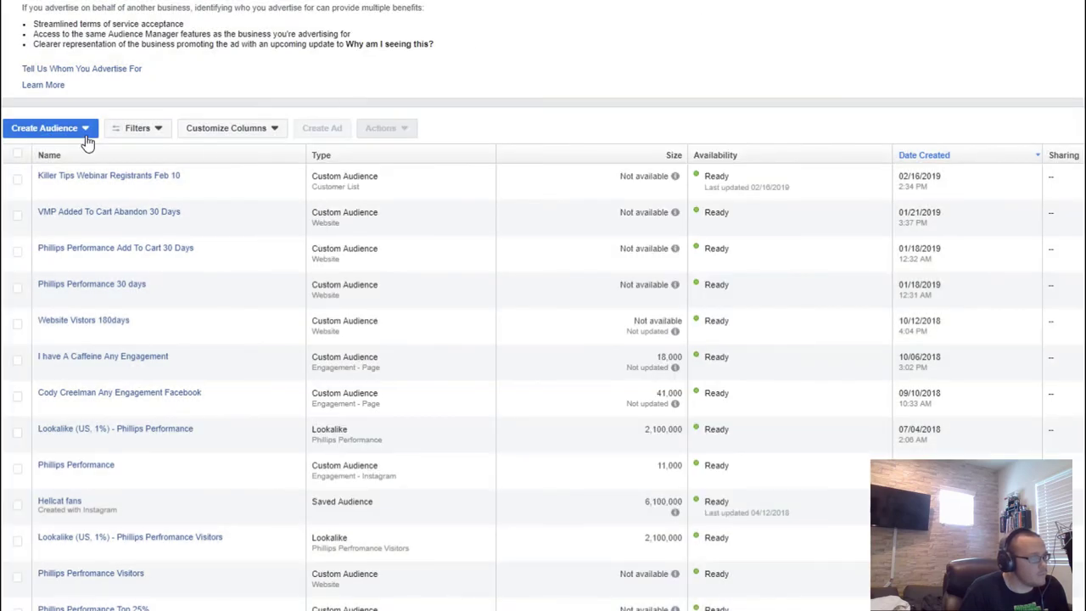
# Select the Killer Tips Webinar Registrants Feb 10 audience, review its available actions such as Create Lookalike, and deselect it.
pyautogui.click(18, 182)
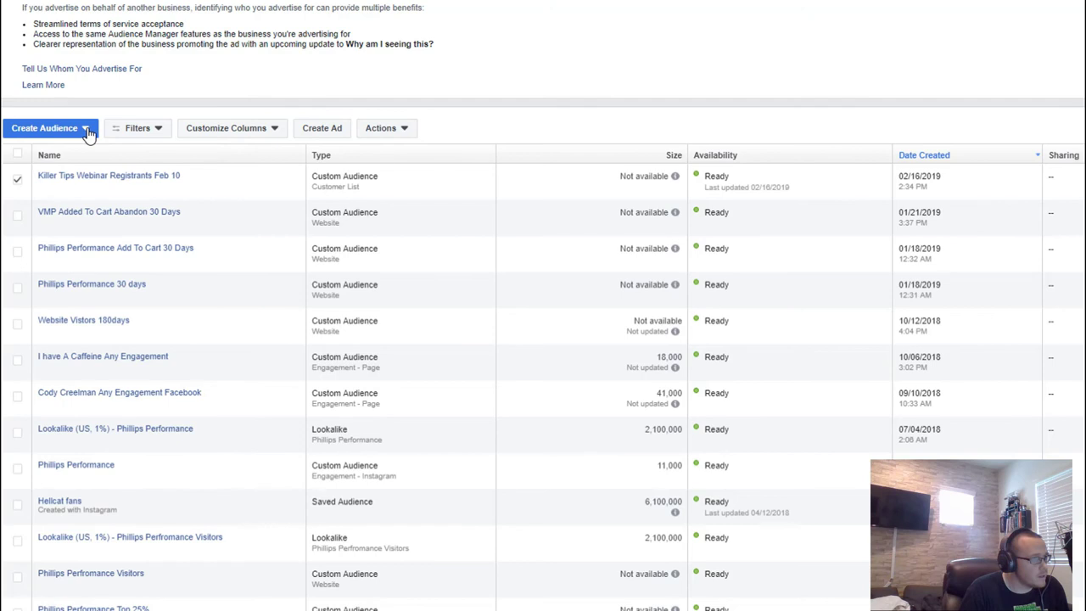
pyautogui.click(403, 130)
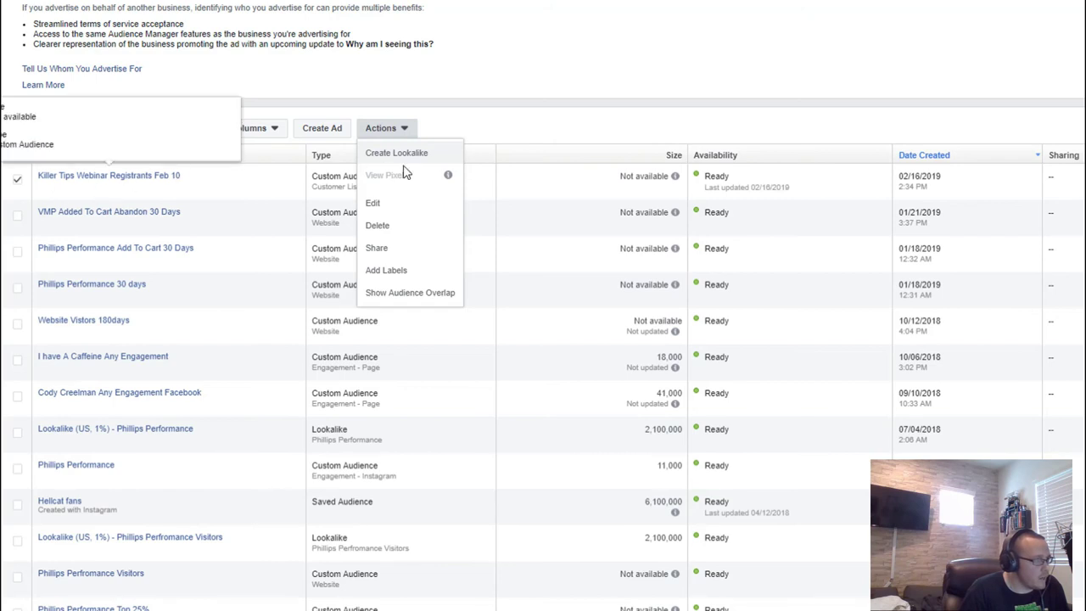
pyautogui.moveTo(36, 202)
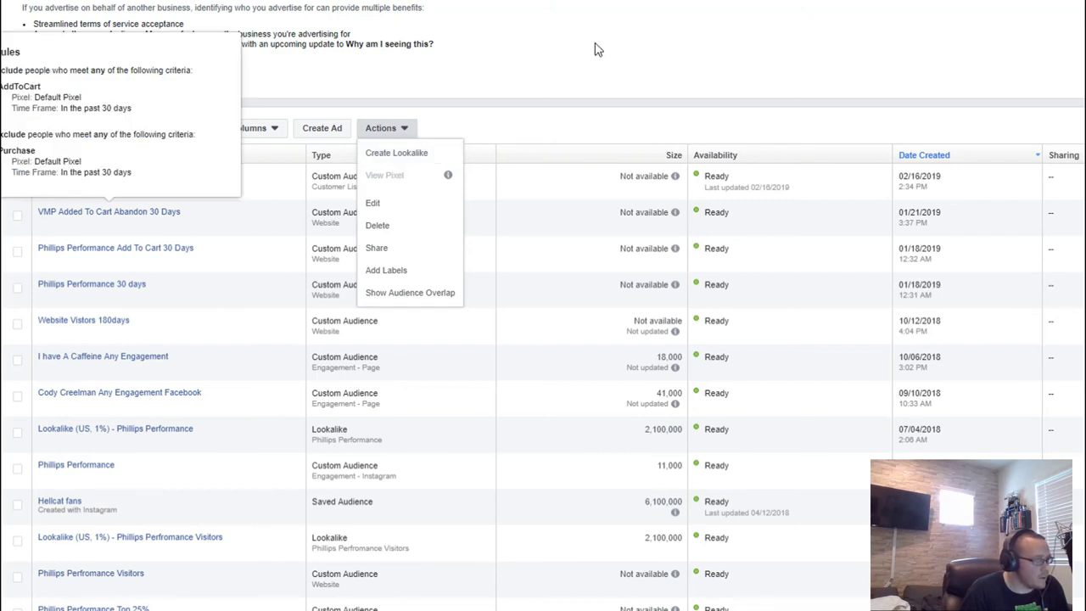
pyautogui.click(617, 92)
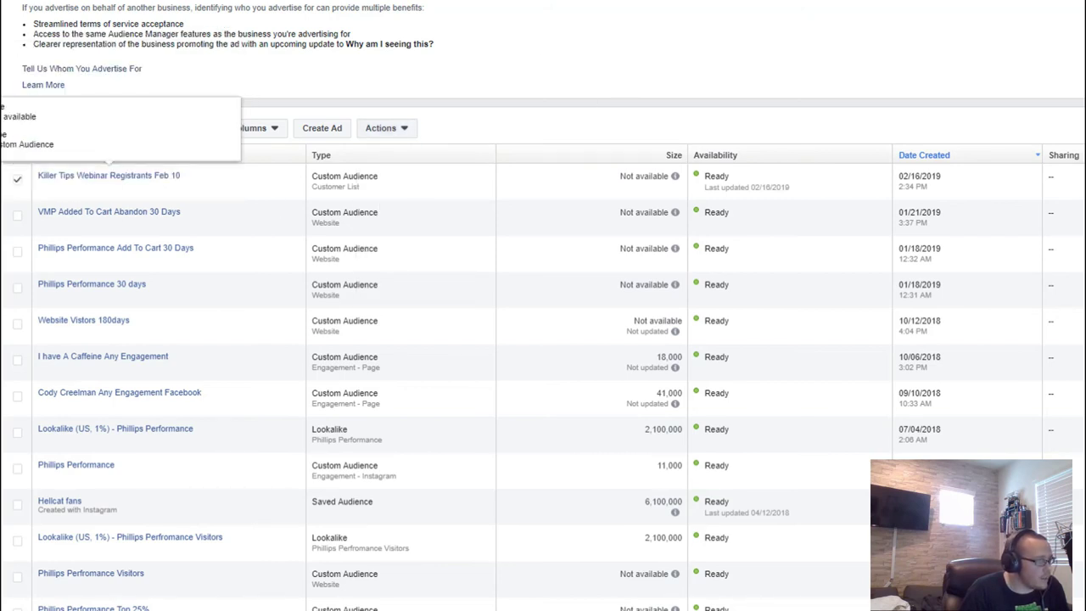
pyautogui.click(20, 183)
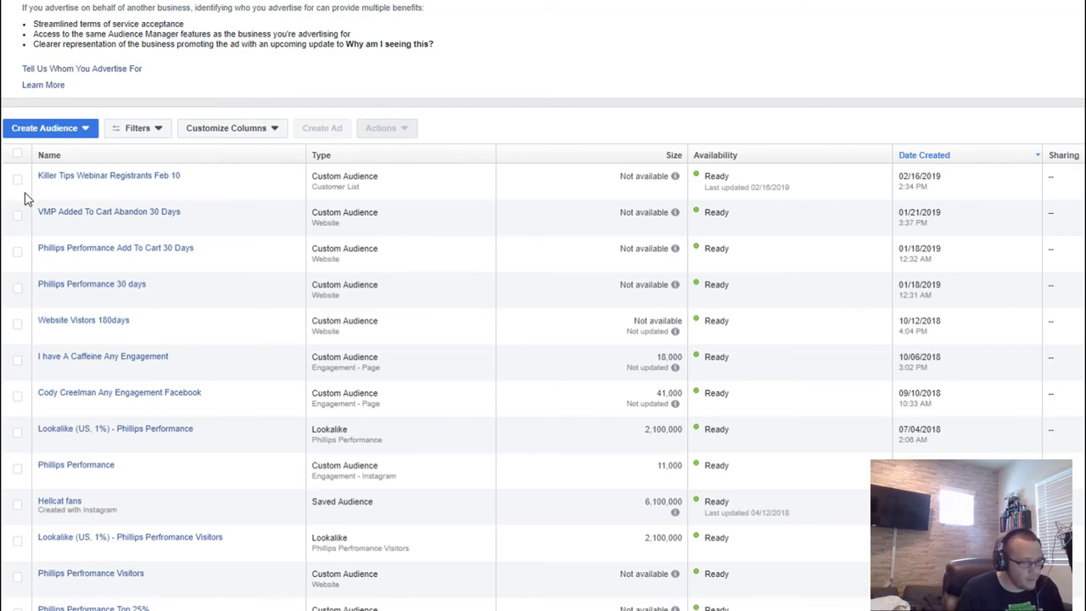